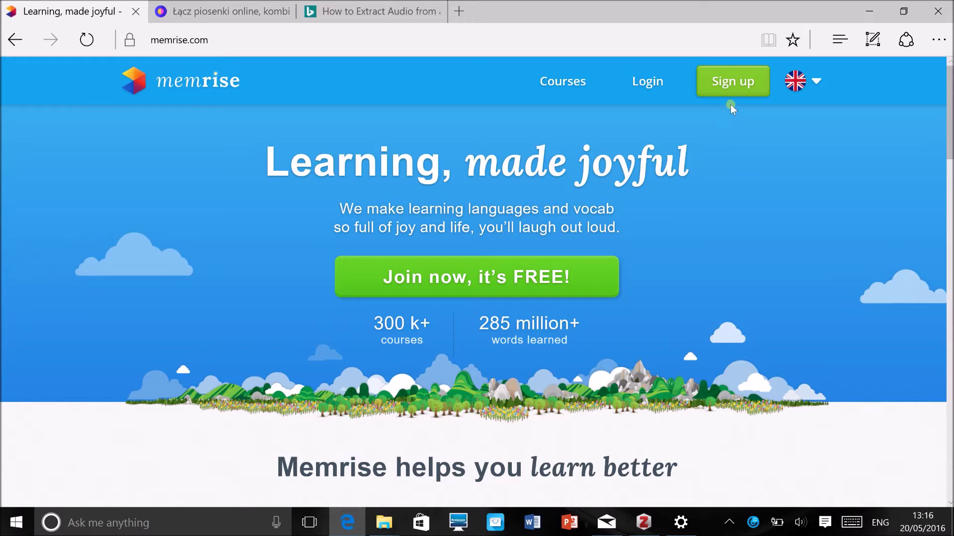
Go to the Memrise login page from the home page's top navigation bar
click(657, 90)
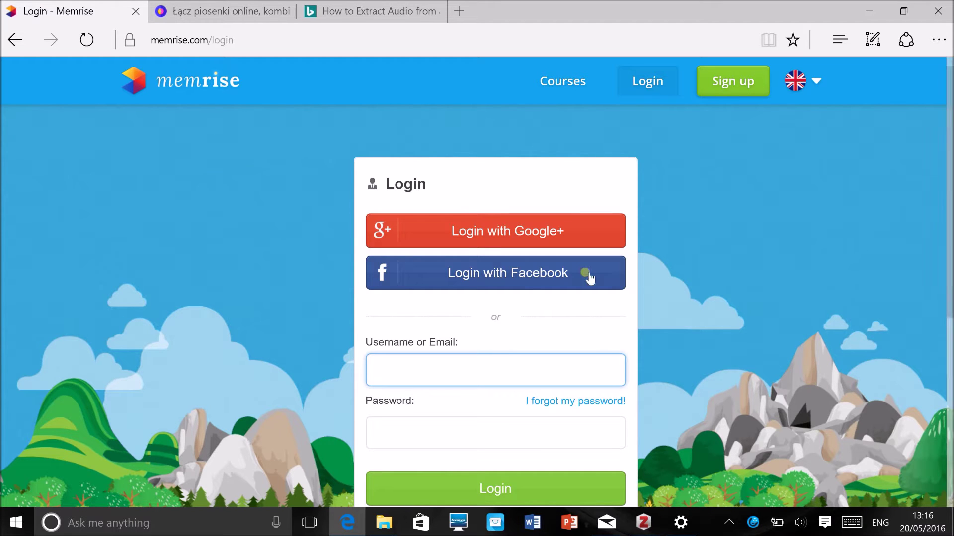
Sign in with Facebook, then start a new course from the Courses catalogue
click(503, 280)
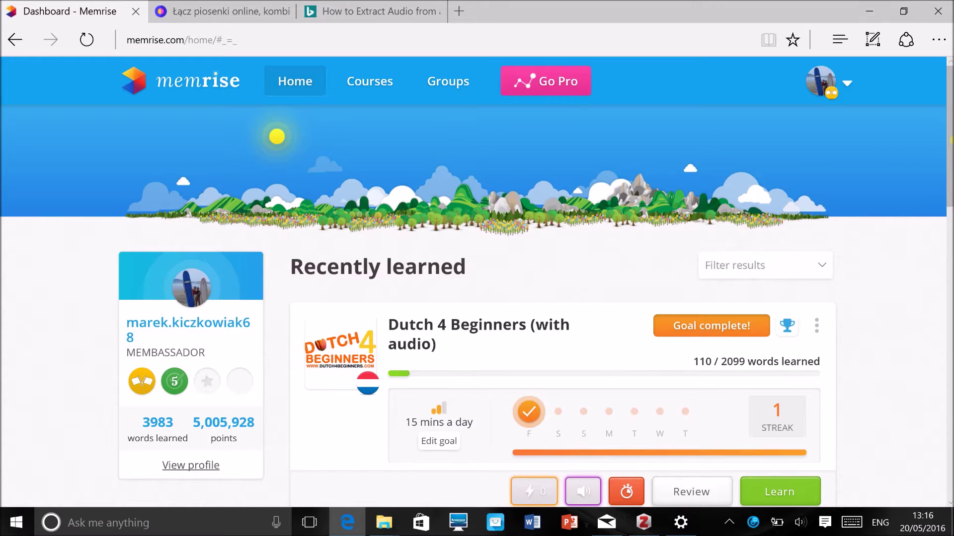
scroll(477, 299, down, 5)
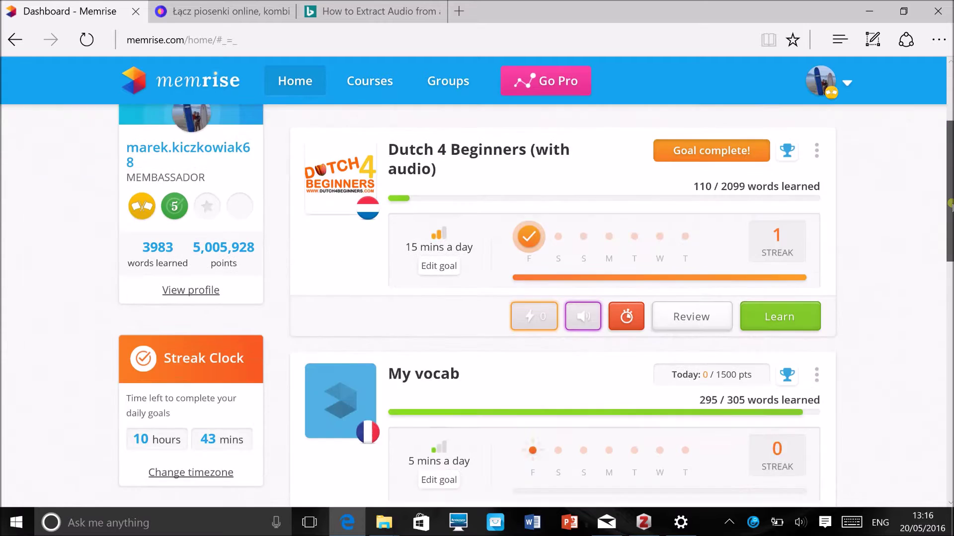
drag(949, 258, 949, 110)
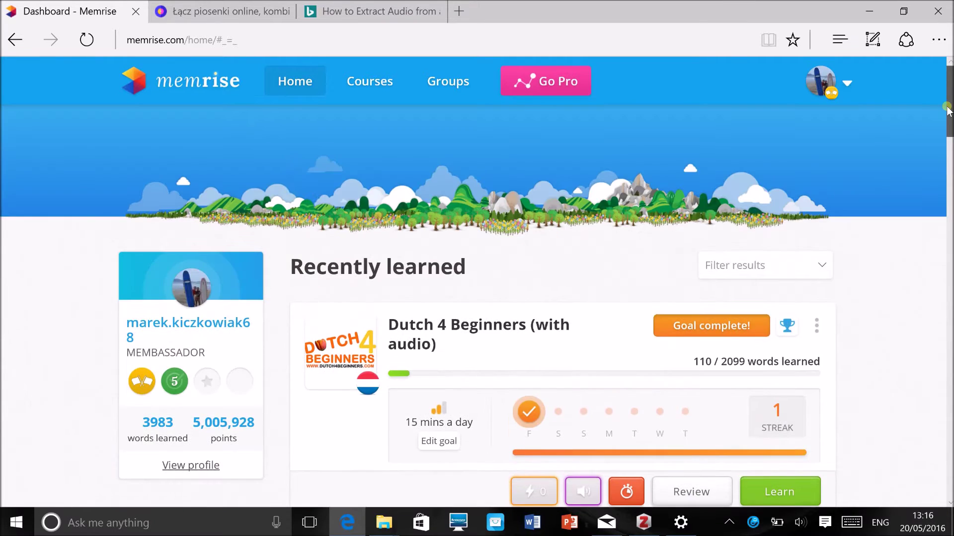
click(379, 87)
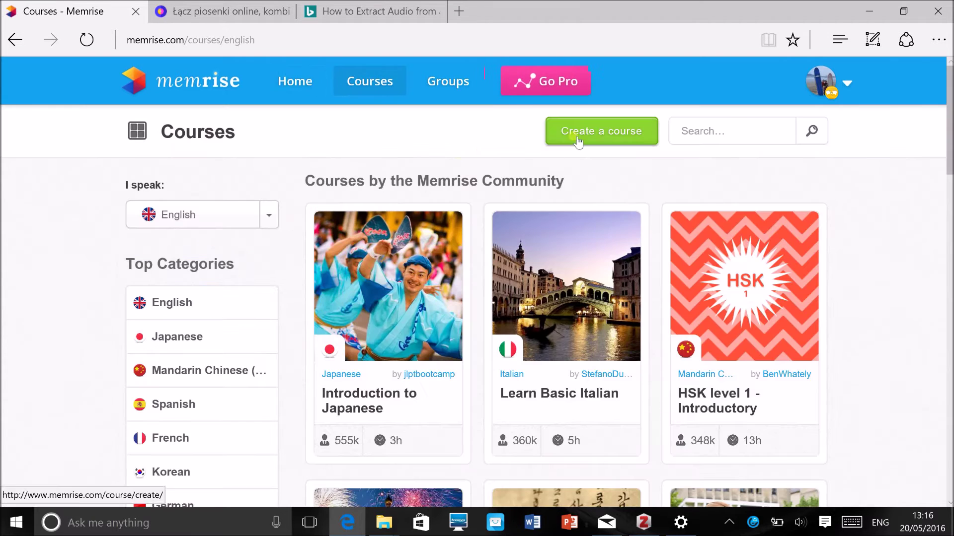
click(583, 141)
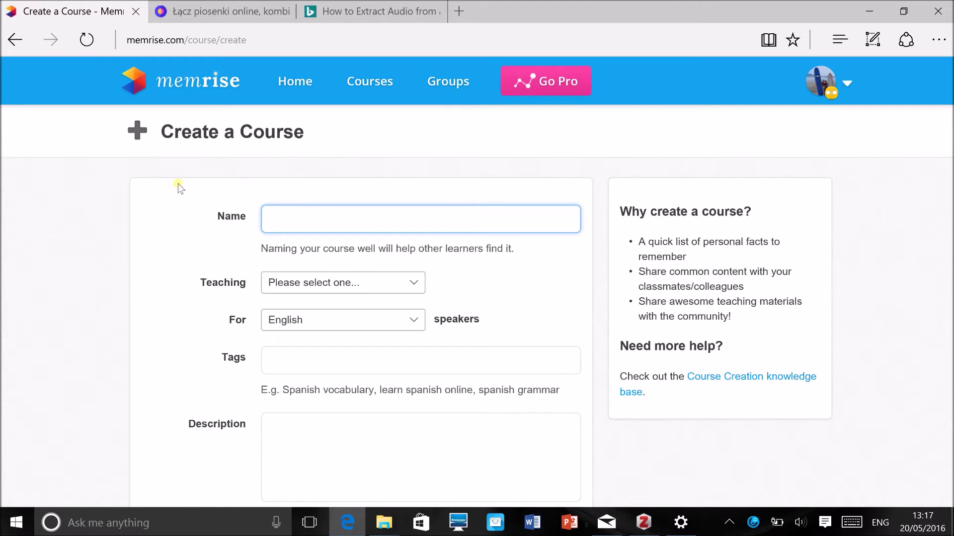
Name the course 'Business English morning class BNP Paribas' and set it to teach English
text(B)
key(Down)
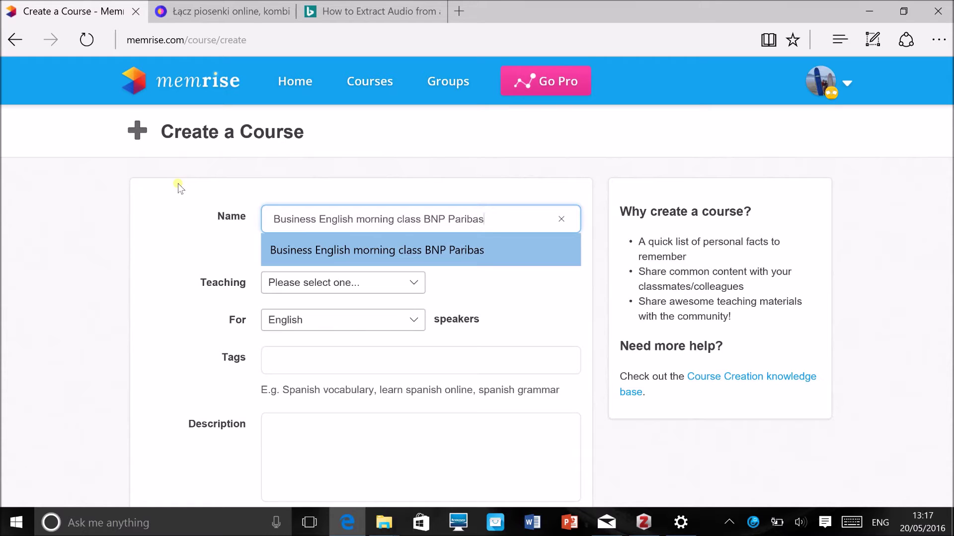
key(Return)
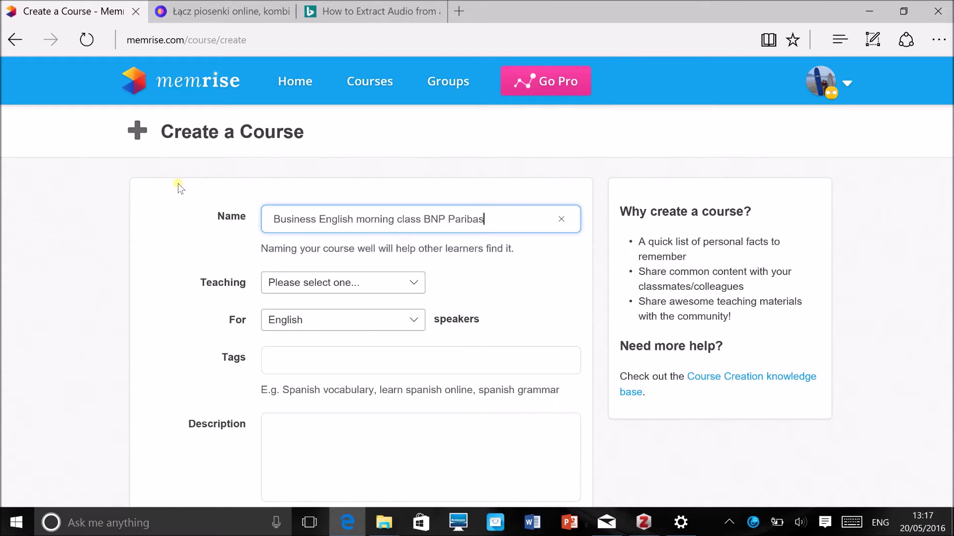
click(335, 284)
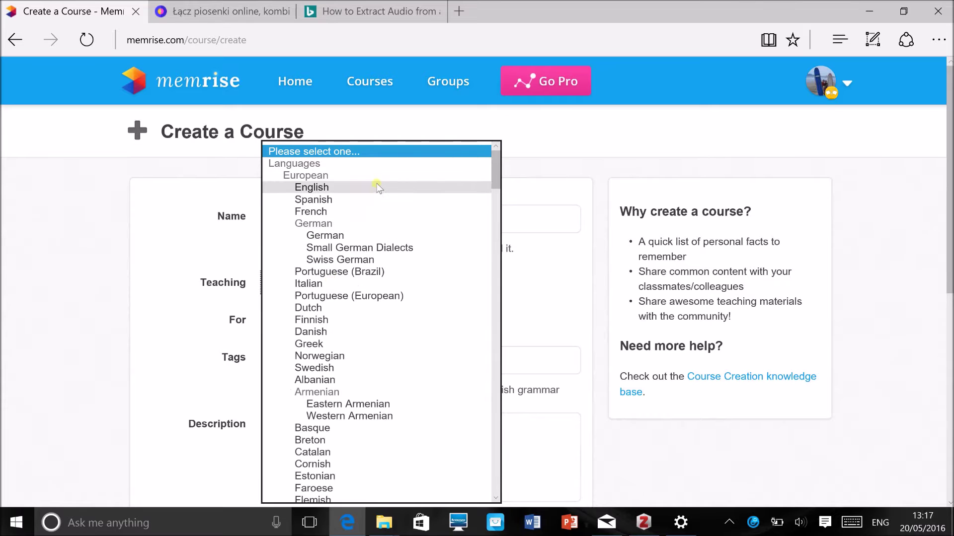
click(378, 187)
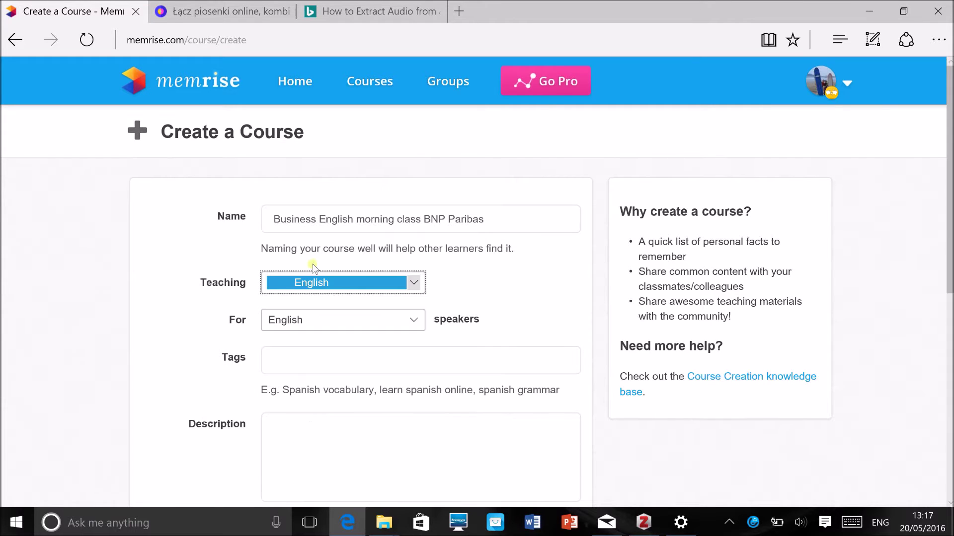
click(383, 281)
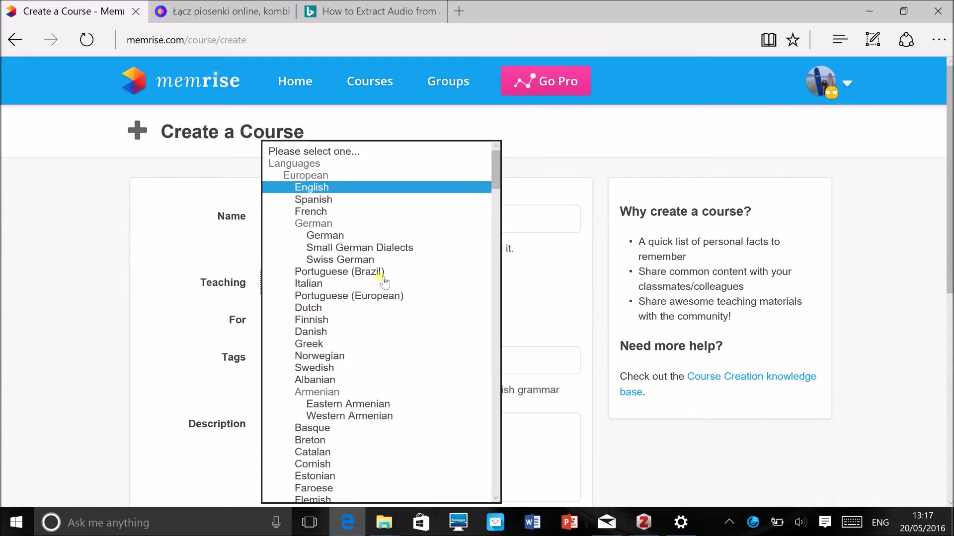
click(376, 192)
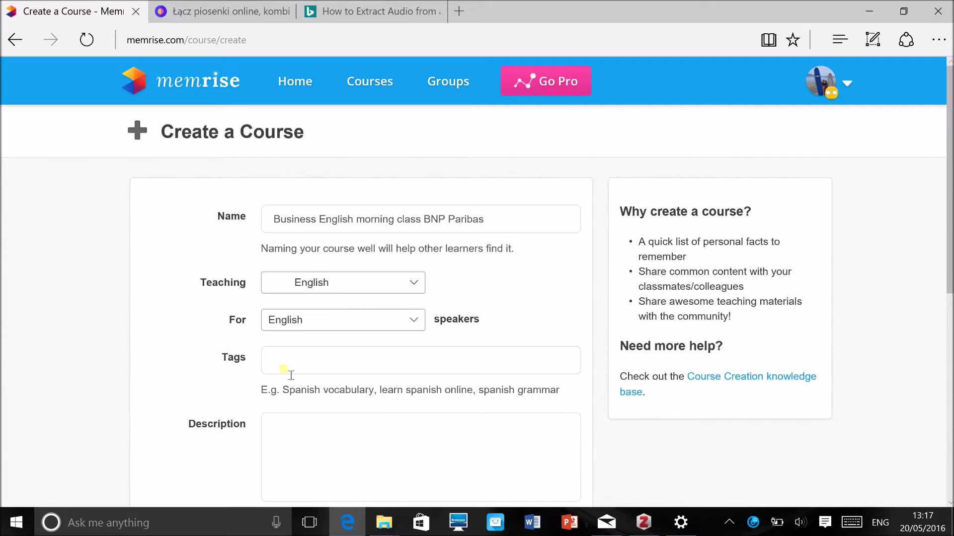
Tag the course Business English and create it
click(548, 370)
click(374, 388)
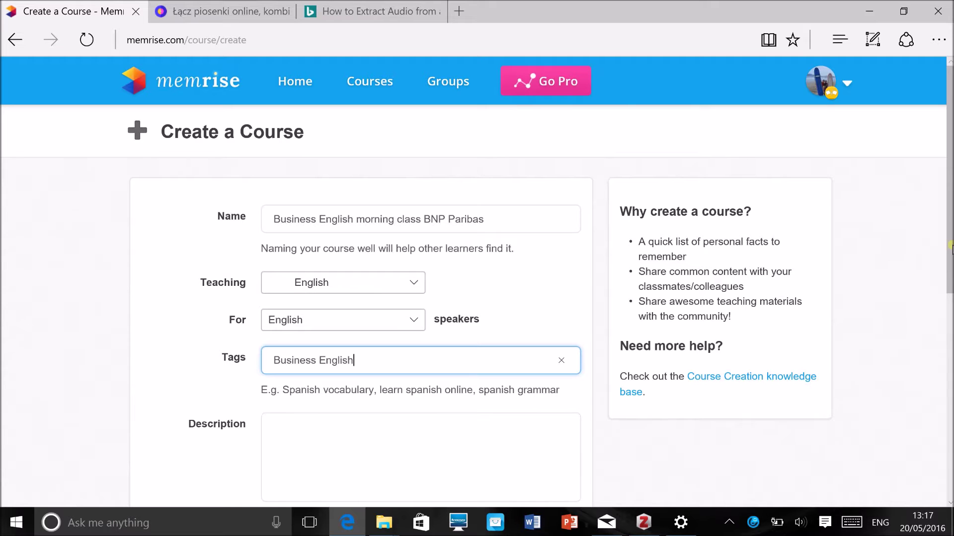
drag(949, 246, 950, 346)
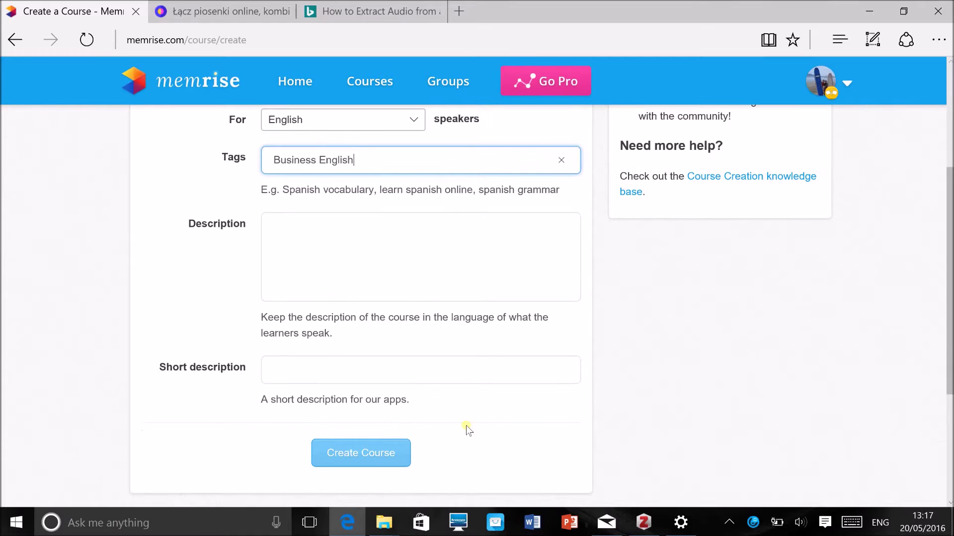
click(373, 453)
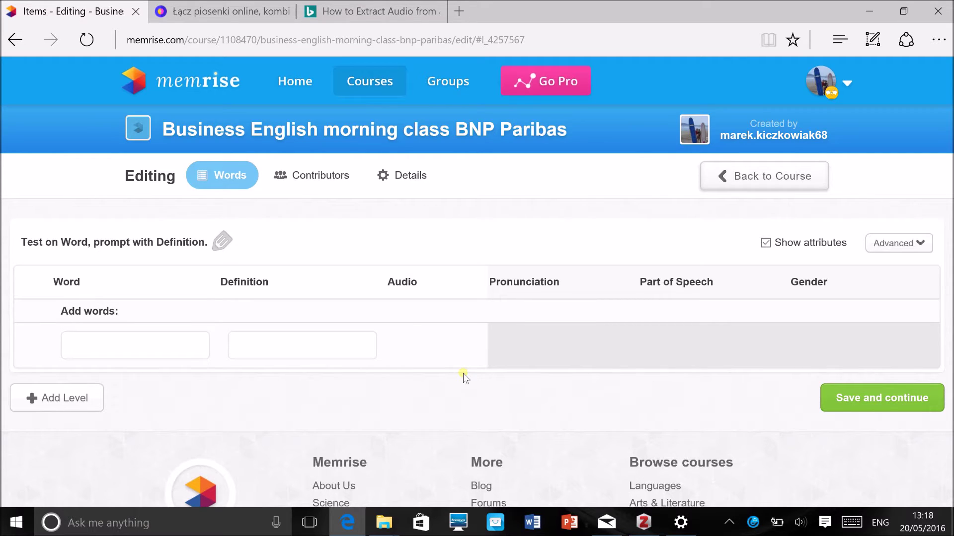
Add a second New level (English) to the course
click(34, 397)
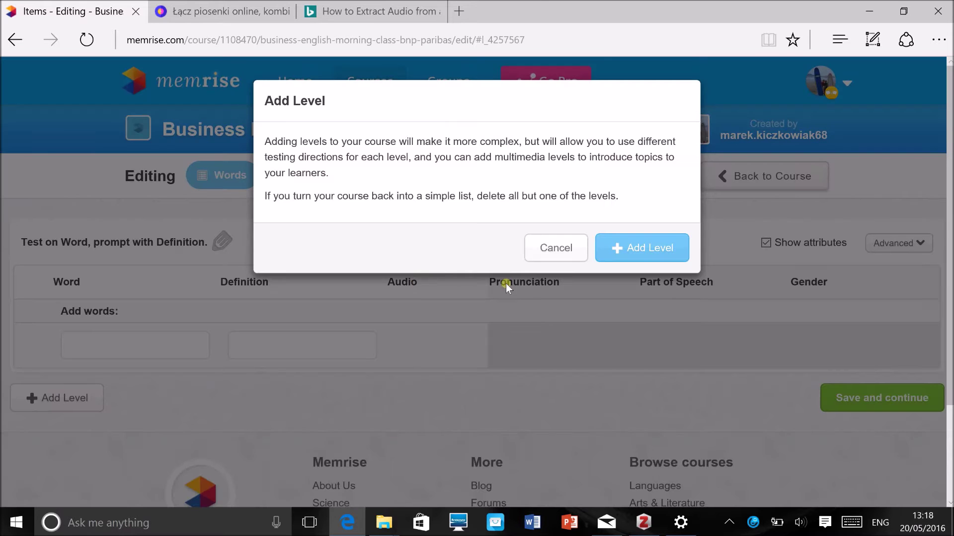
click(635, 249)
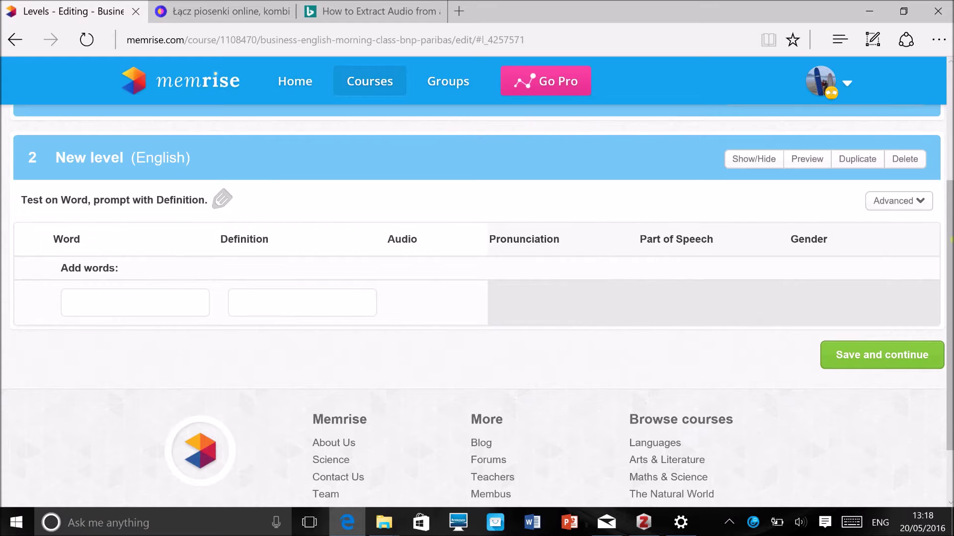
scroll(231, 274, up, 3)
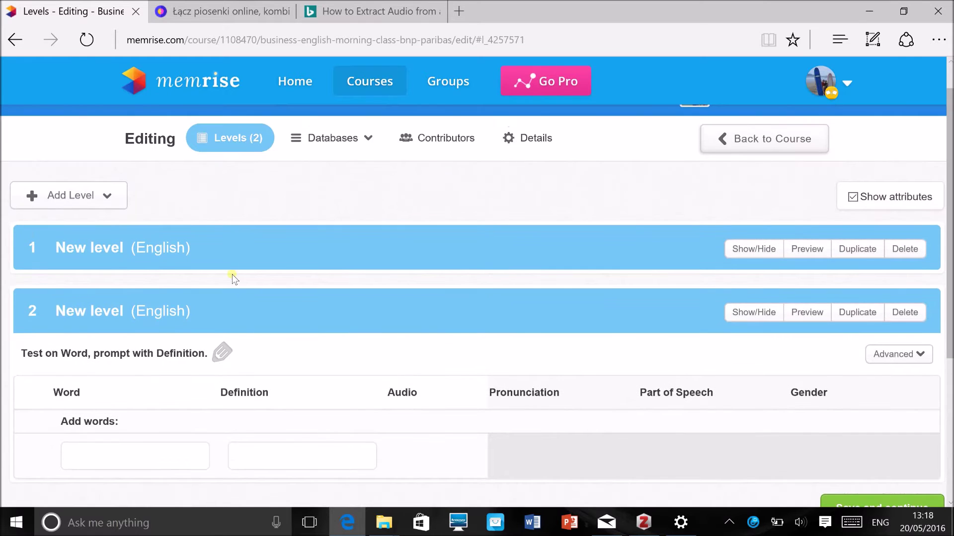
Rename level 1 from New level to 'Business emails'
click(115, 197)
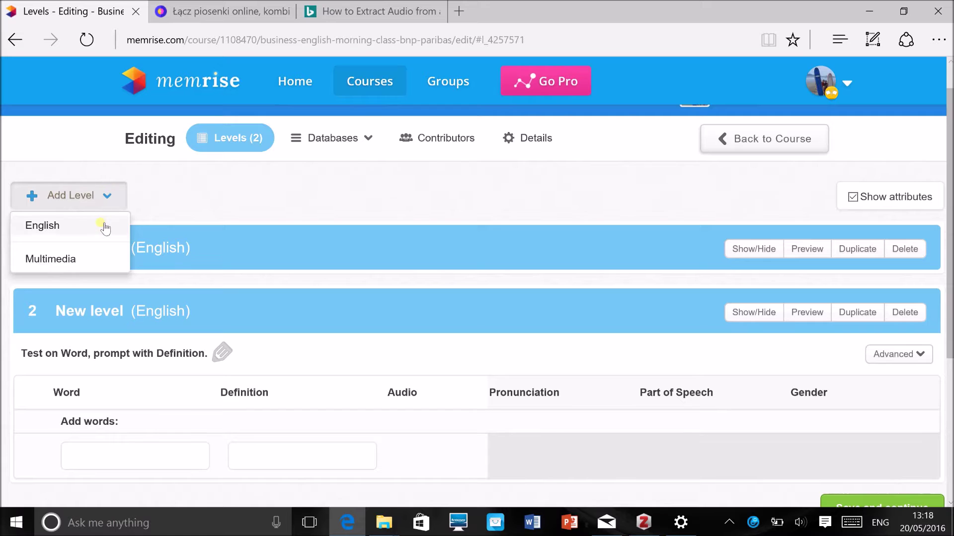
click(226, 209)
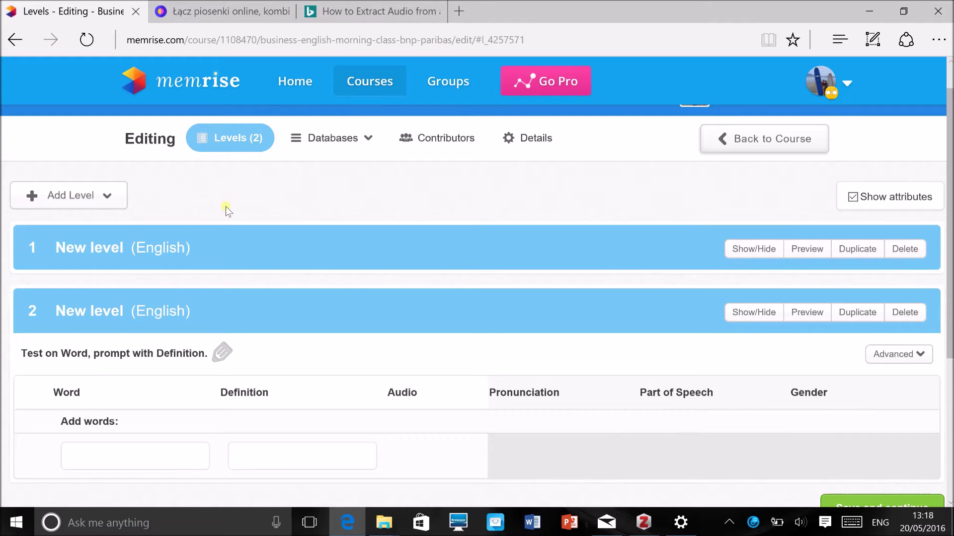
click(68, 259)
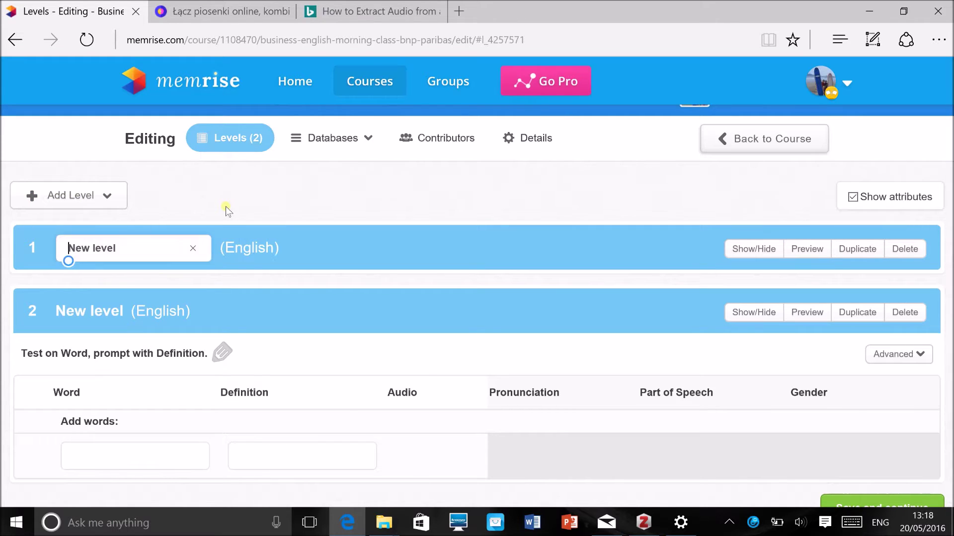
key(Delete)
key(Delete)
key(Delete)
key(Delete)
key(Delete)
key(Delete)
key(Delete)
key(Delete)
key(Delete)
text(Business emails)
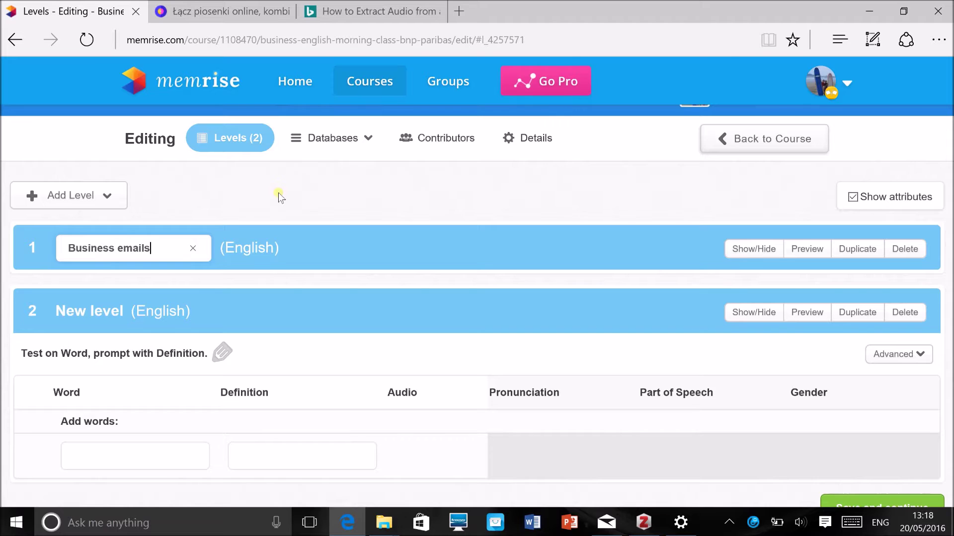
key(Return)
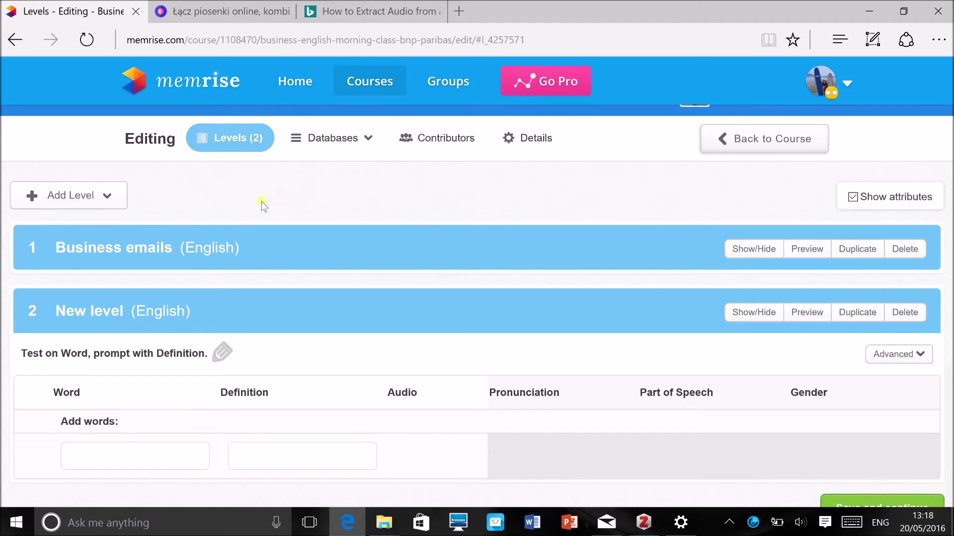
Rename level 2 to 'Class 2 20/05/16'
click(87, 320)
key(ctrl+a)
key(BackSpace)
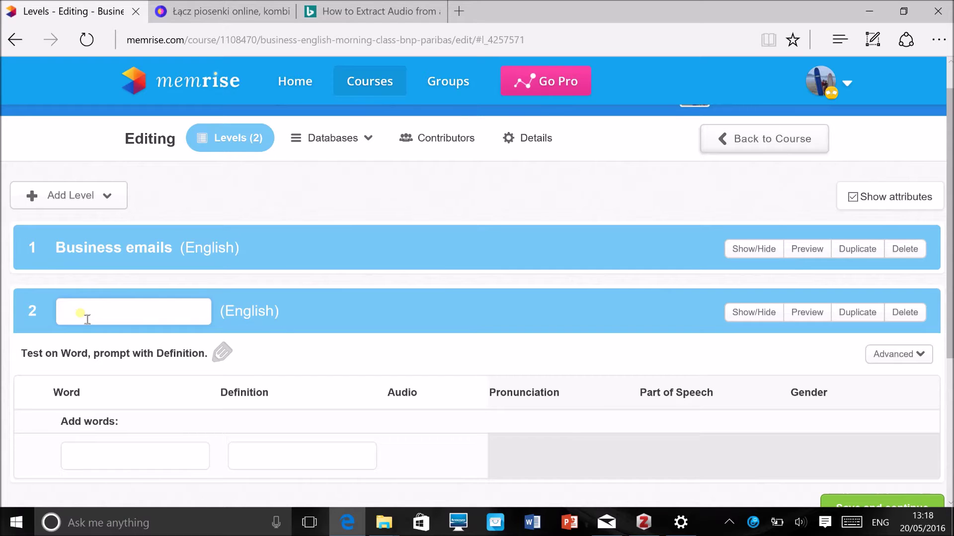
text(Class 2)
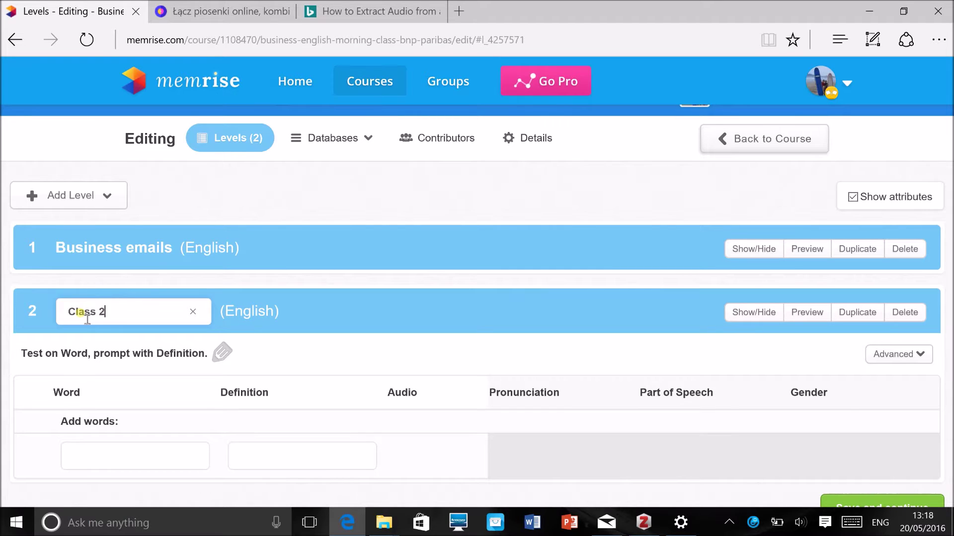
text( 20/05/16)
click(338, 308)
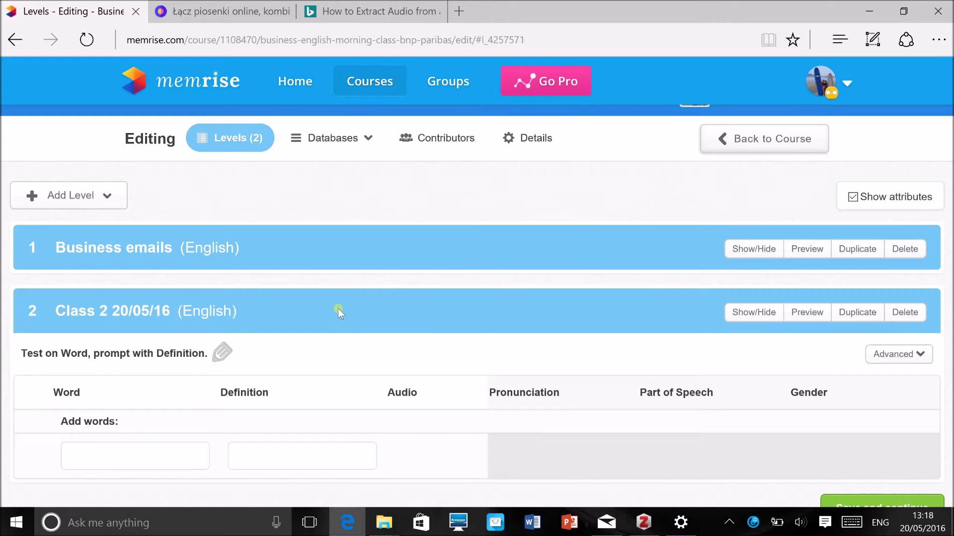
Add 'on behalf of' to Business emails, defined as 'I'm writing to you __ b_____ __ Mr Smith (i.e. instead of).'
click(152, 248)
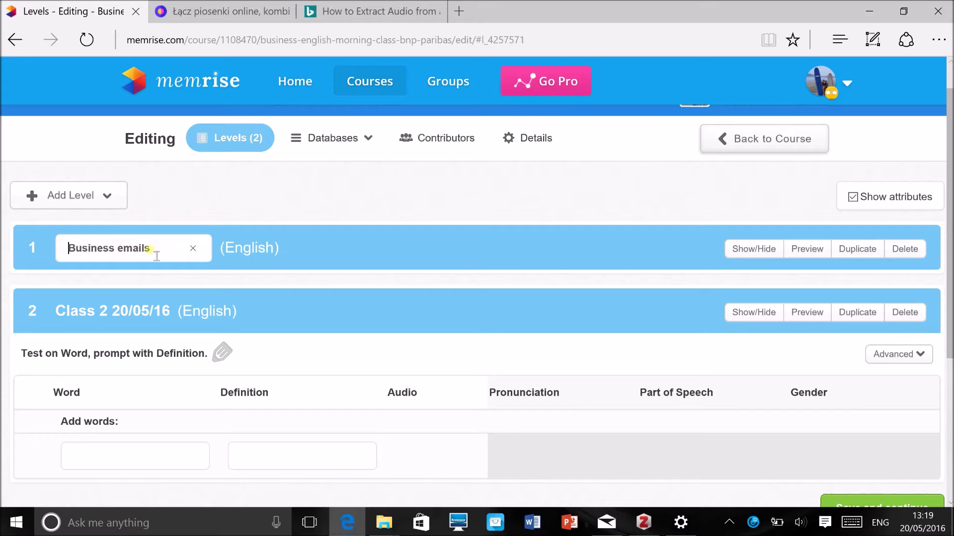
click(749, 249)
click(144, 232)
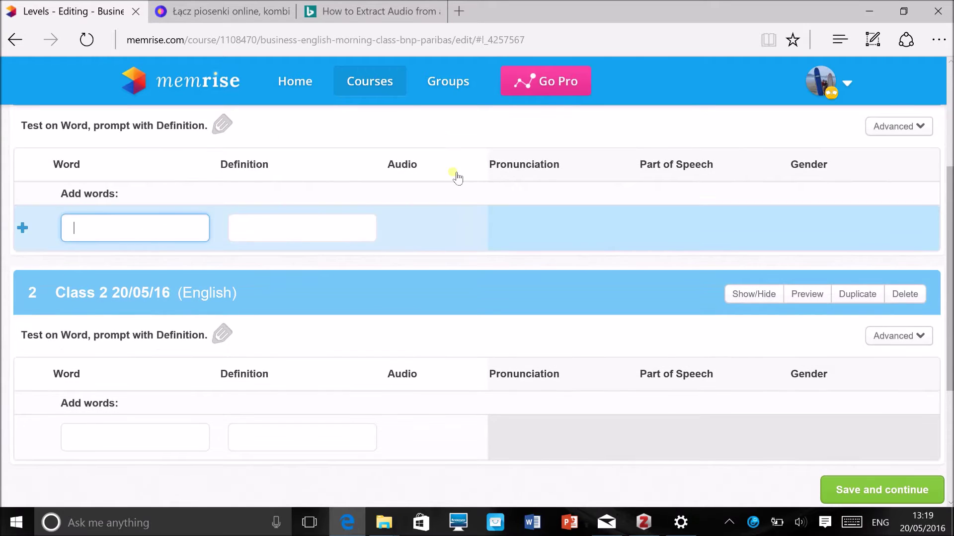
drag(950, 214, 950, 167)
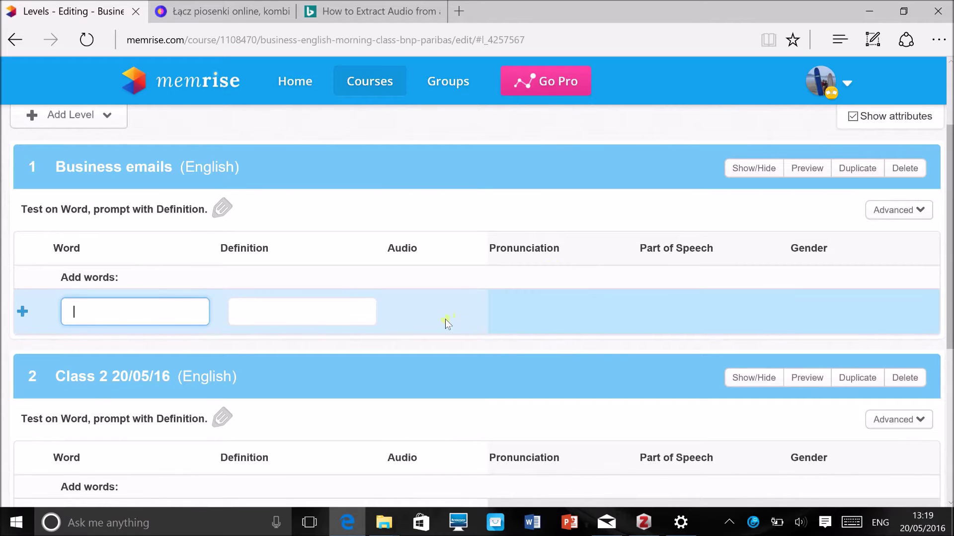
text(on b)
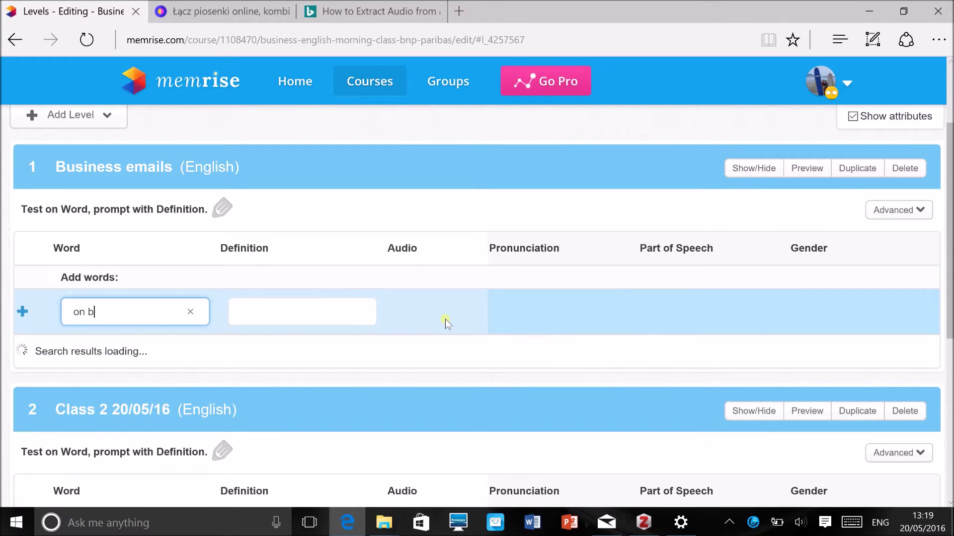
text(ehalf of)
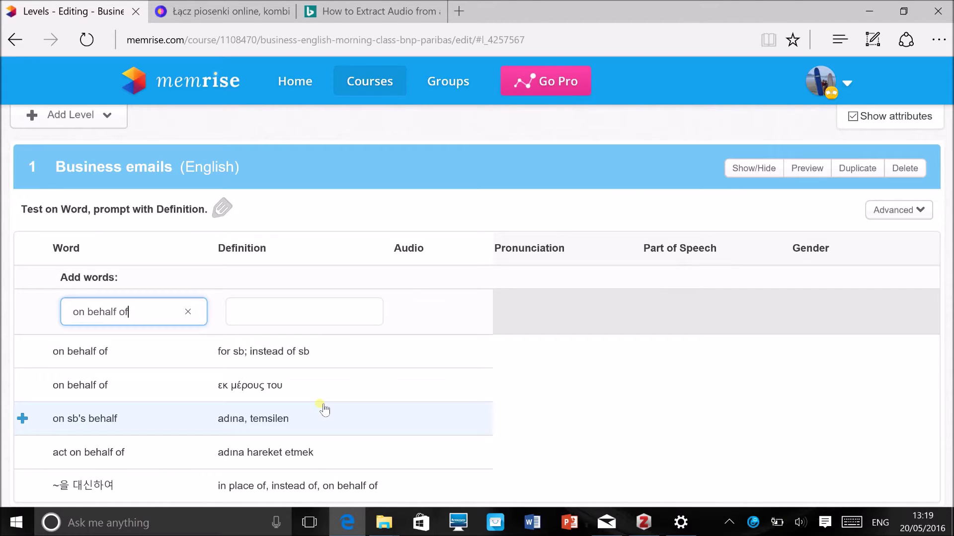
key(Tab)
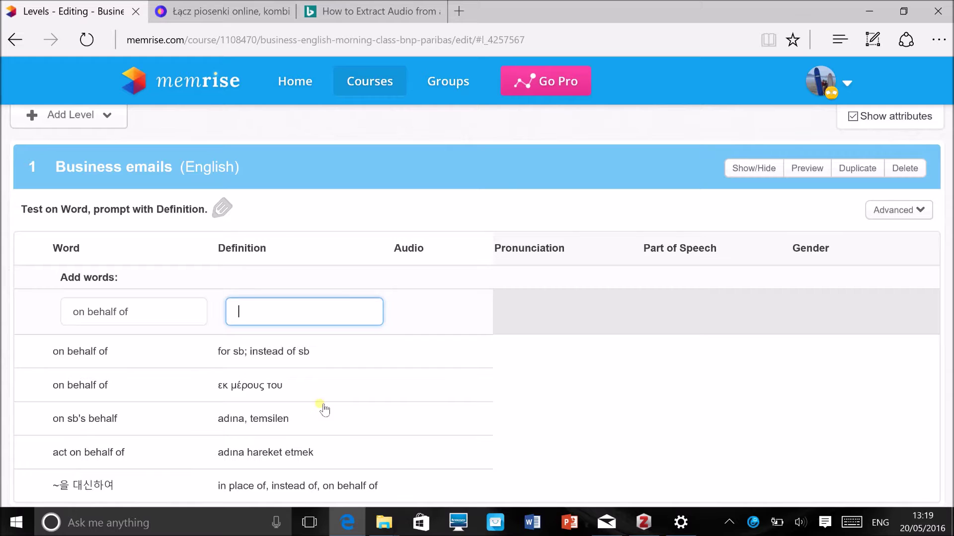
text(l)
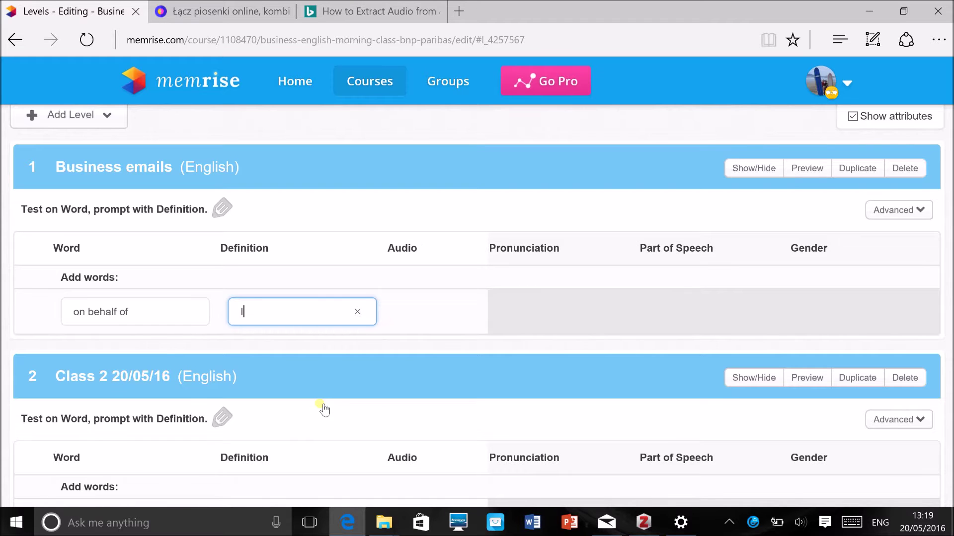
text('m writin)
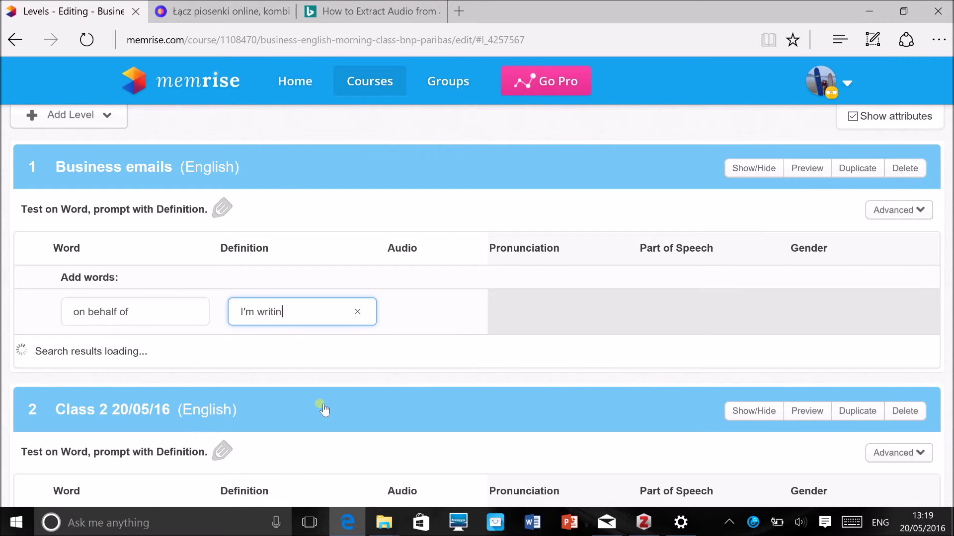
text(g to you )
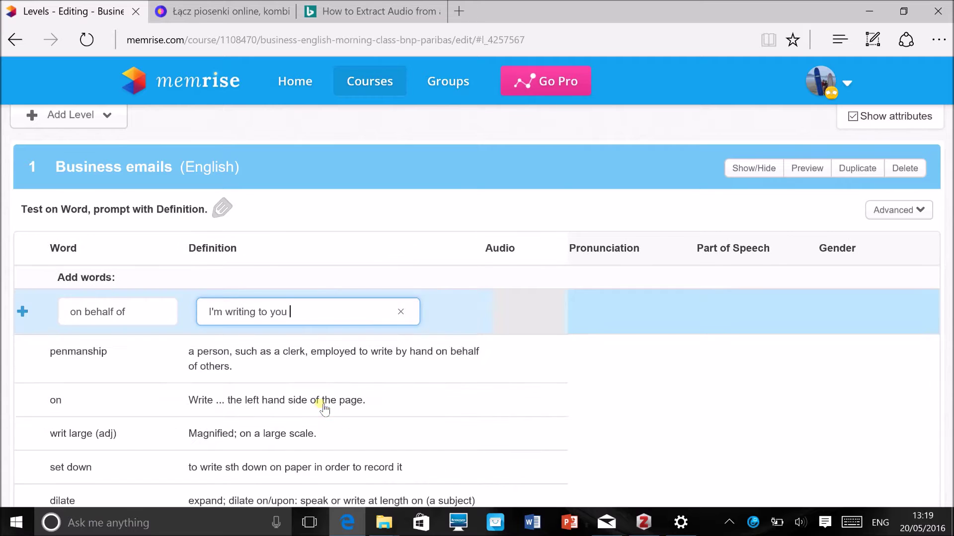
text(__ b_____)
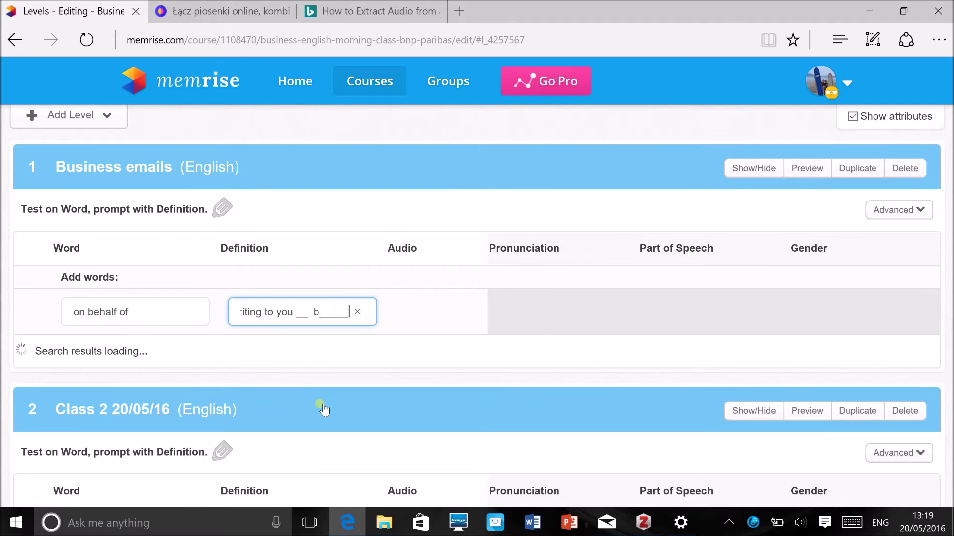
text( __)
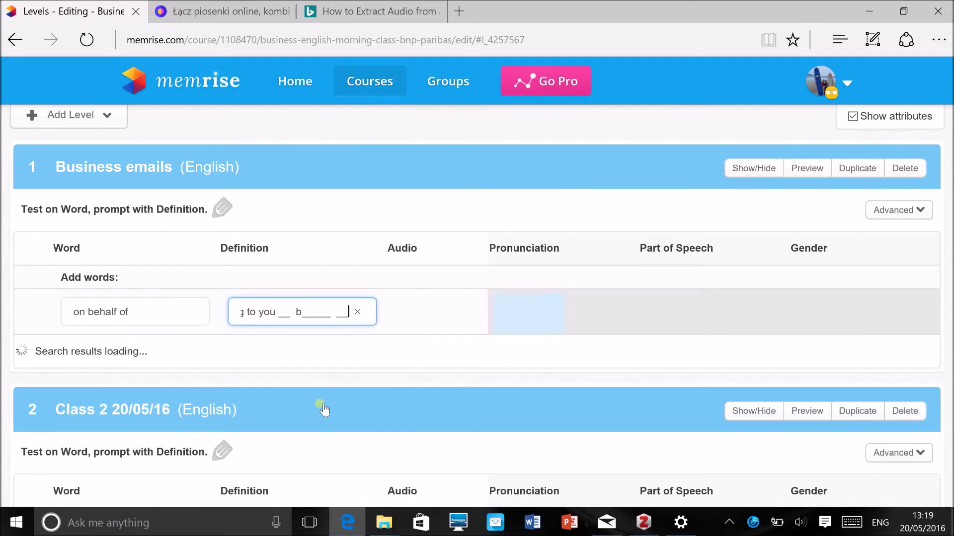
text( Mr Smit)
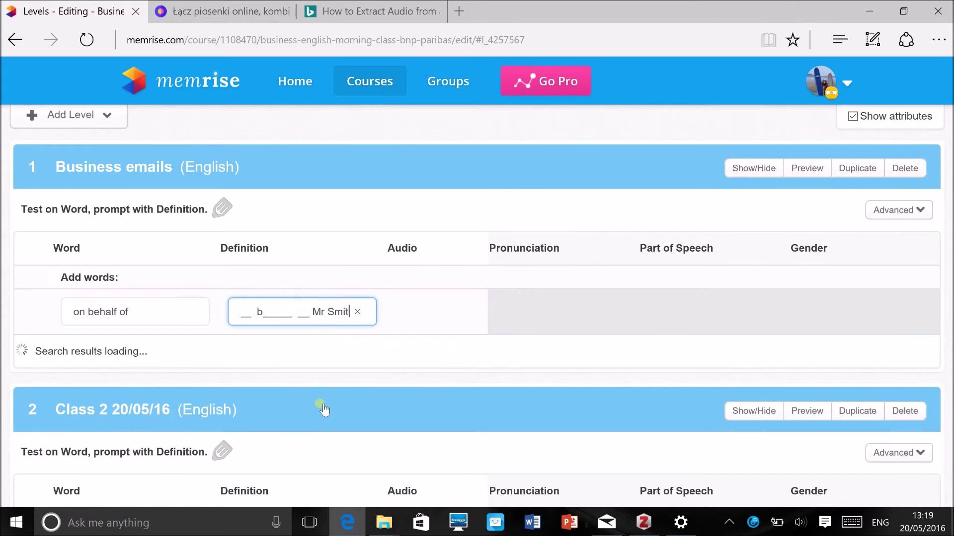
text(h (i.e.)
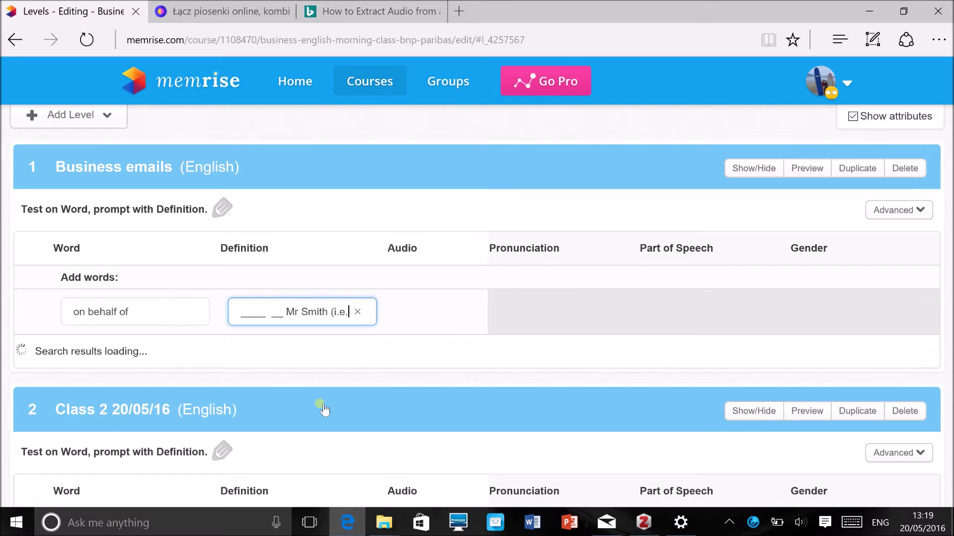
text( instead of)
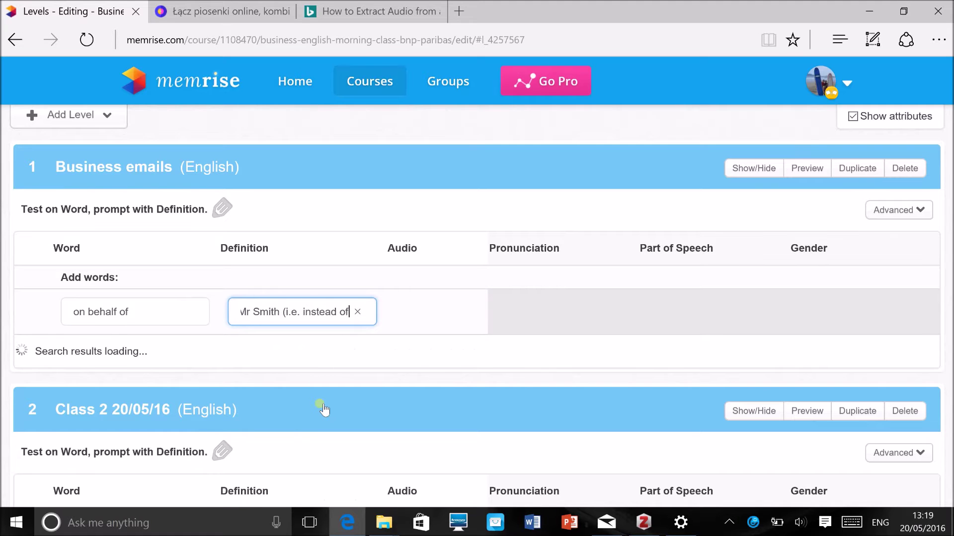
text().)
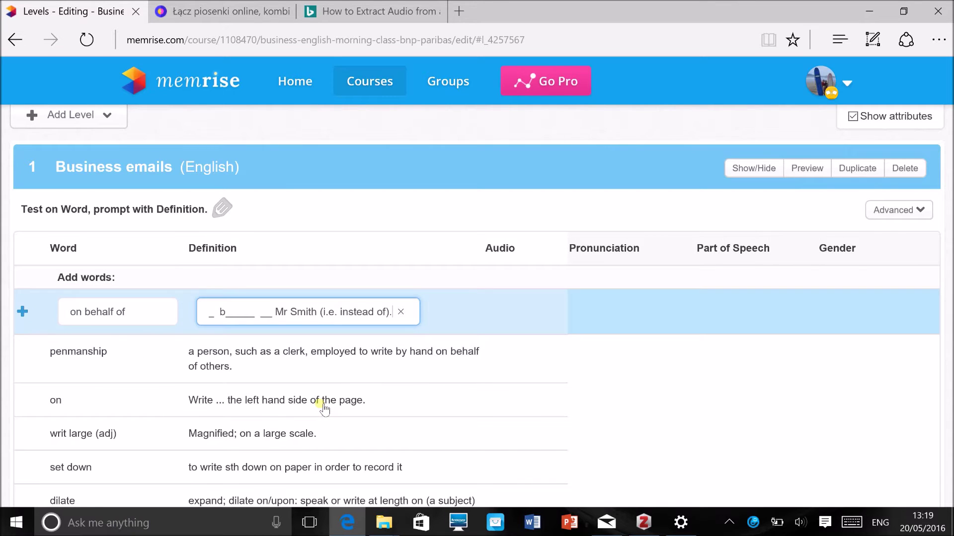
key(Return)
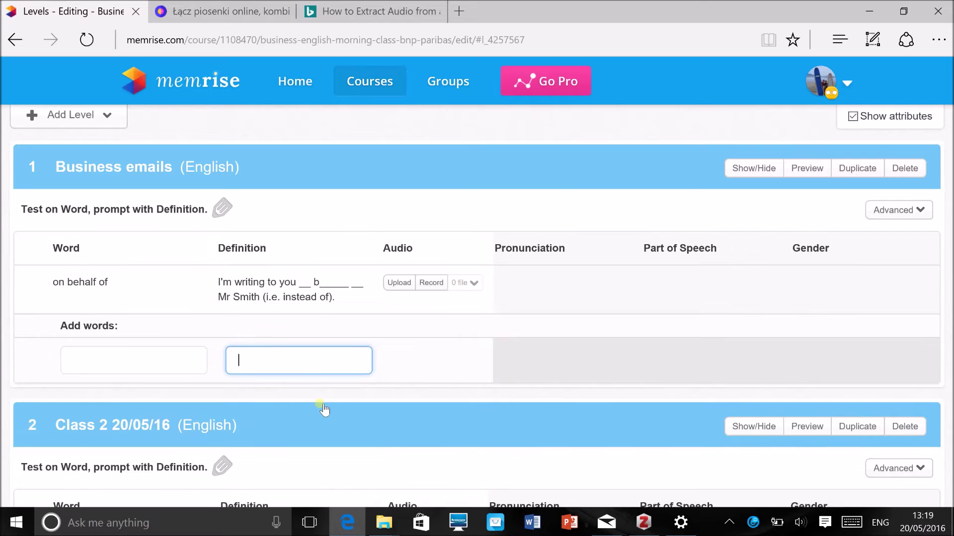
Record a 2.8-second spoken pronunciation of 'on behalf of' and submit it
click(439, 283)
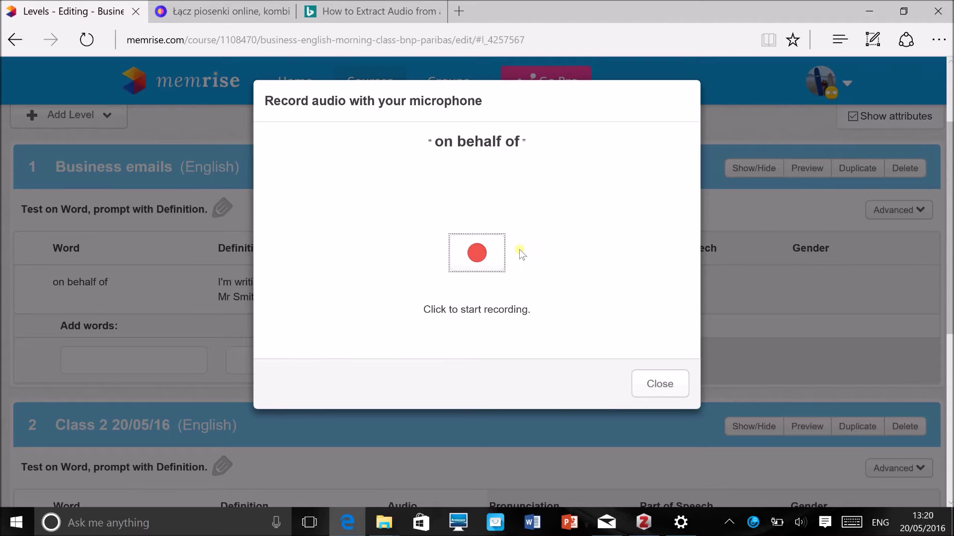
click(482, 255)
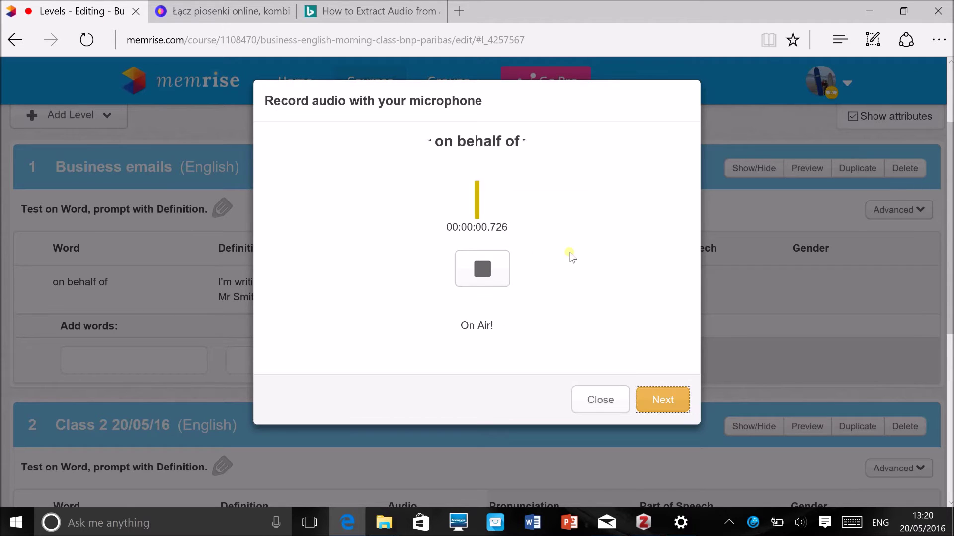
click(480, 269)
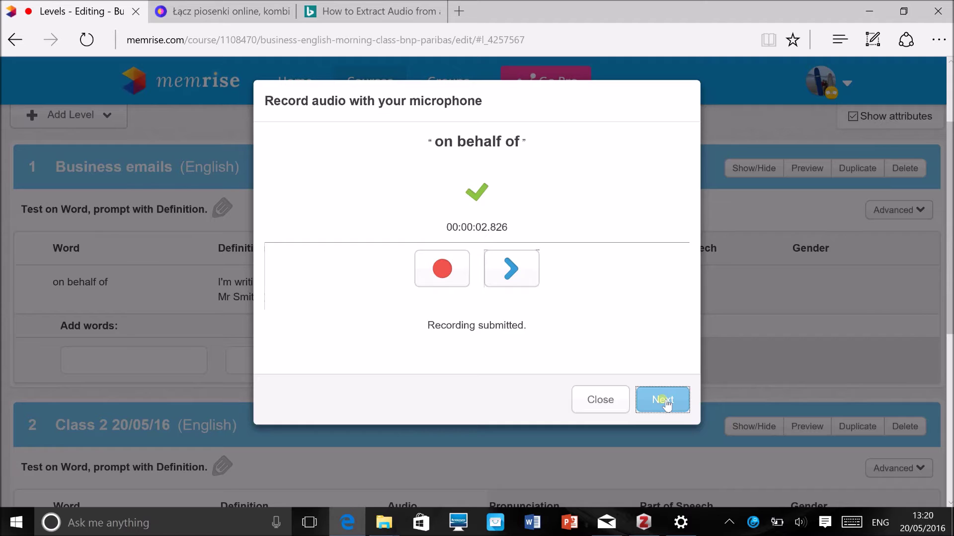
click(663, 401)
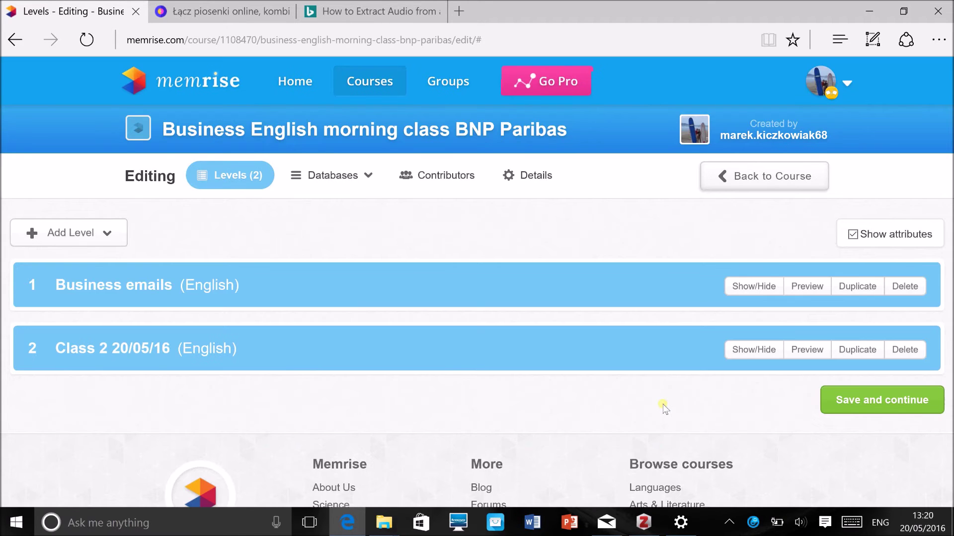
Re-expand Business emails, showing 'on behalf of' with one audio file, and reveal the Advanced options
click(731, 287)
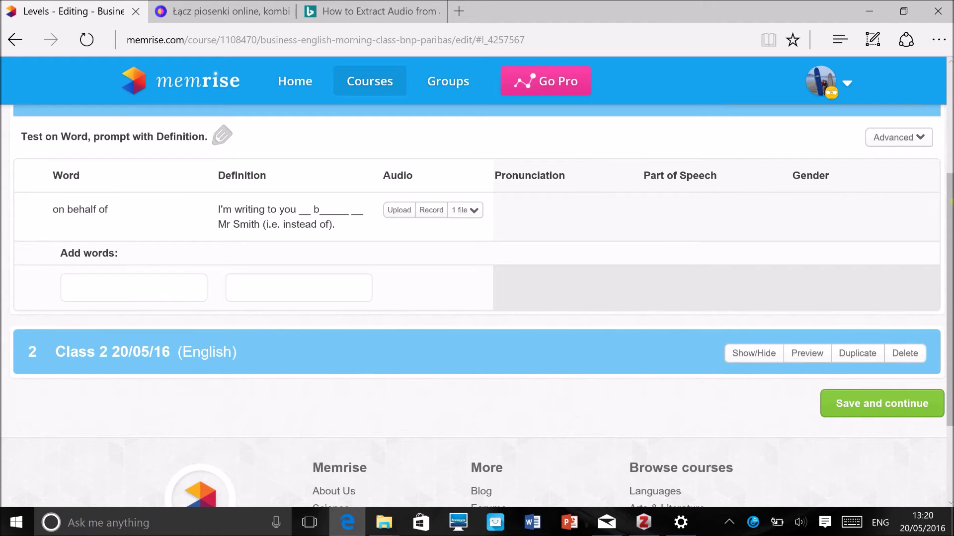
scroll(951, 193, up, 2)
scroll(949, 191, up, 3)
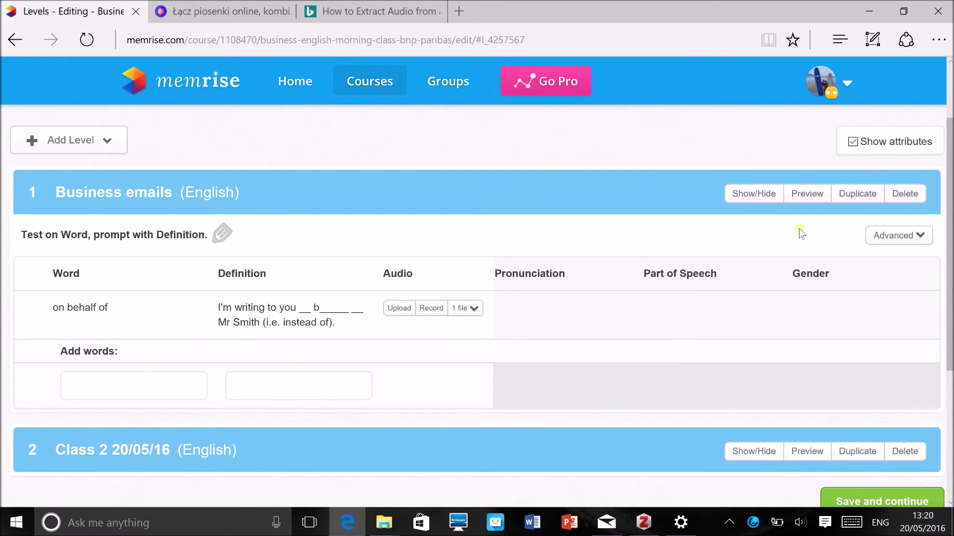
click(897, 244)
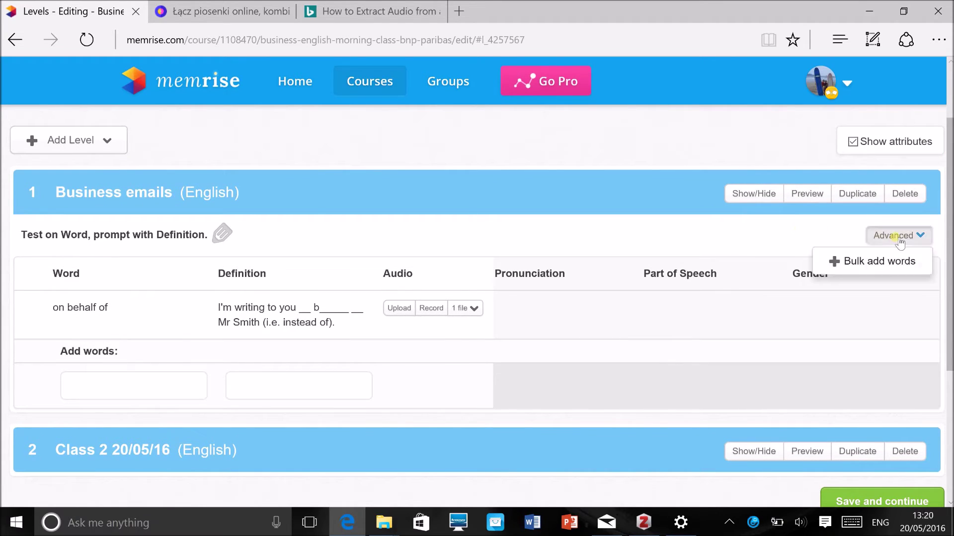
Cancel Bulk add words without importing anything and go to the course's Contributors settings
click(861, 262)
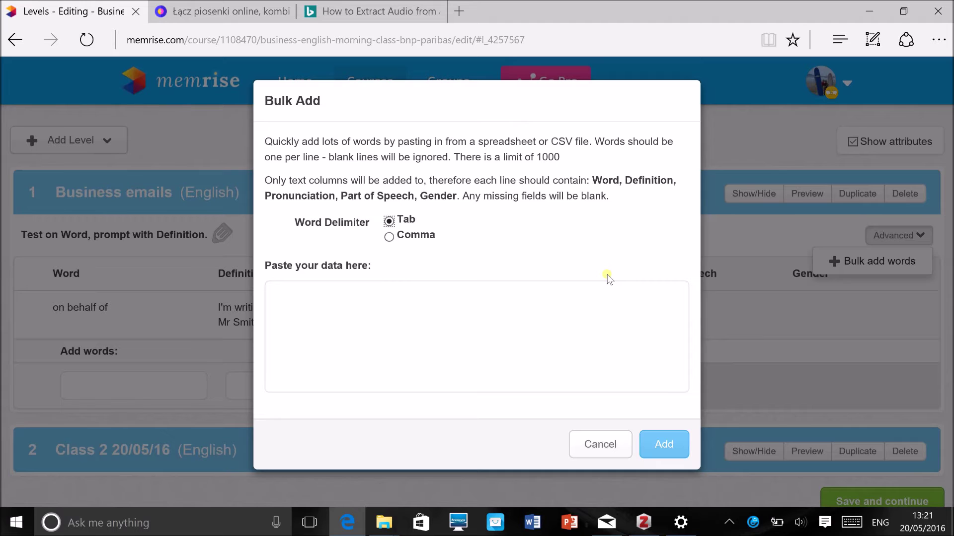
click(600, 442)
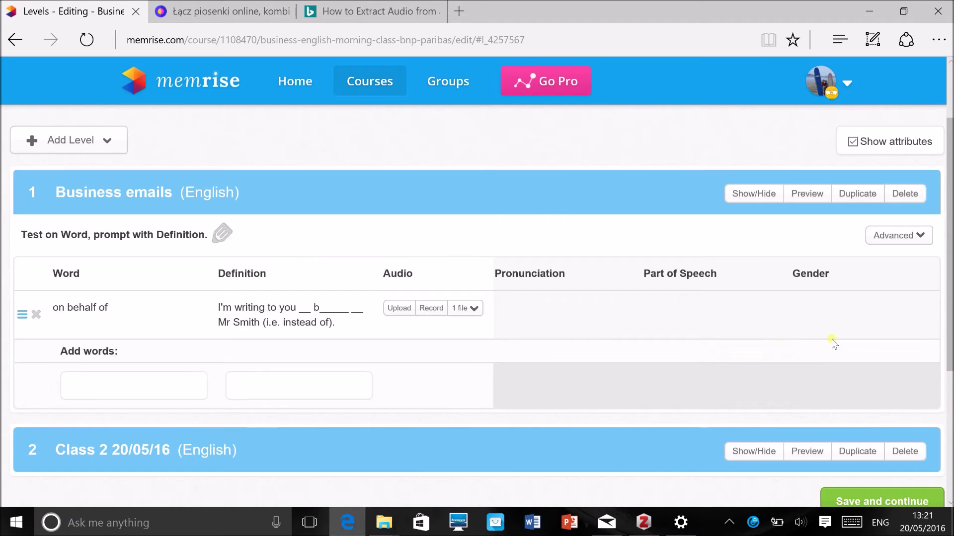
scroll(632, 191, up, 2)
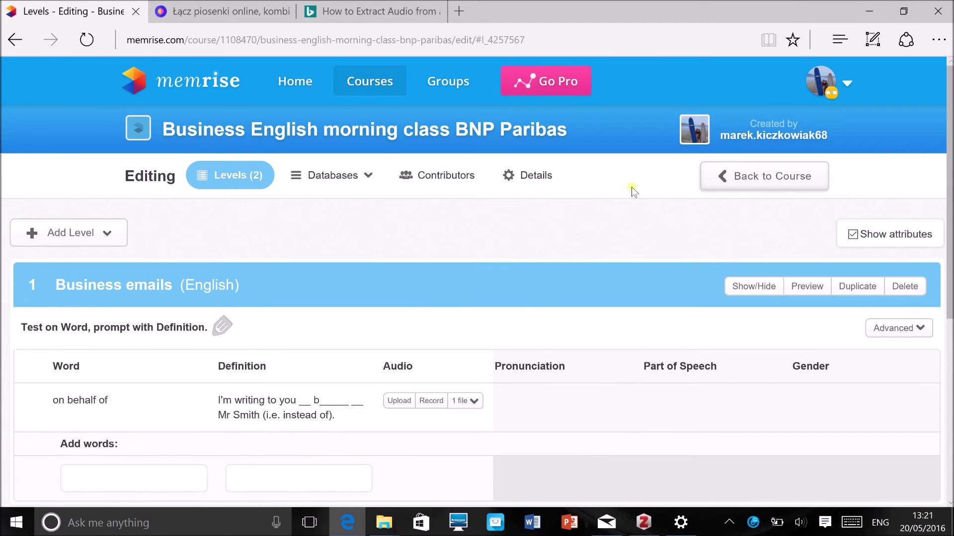
click(435, 184)
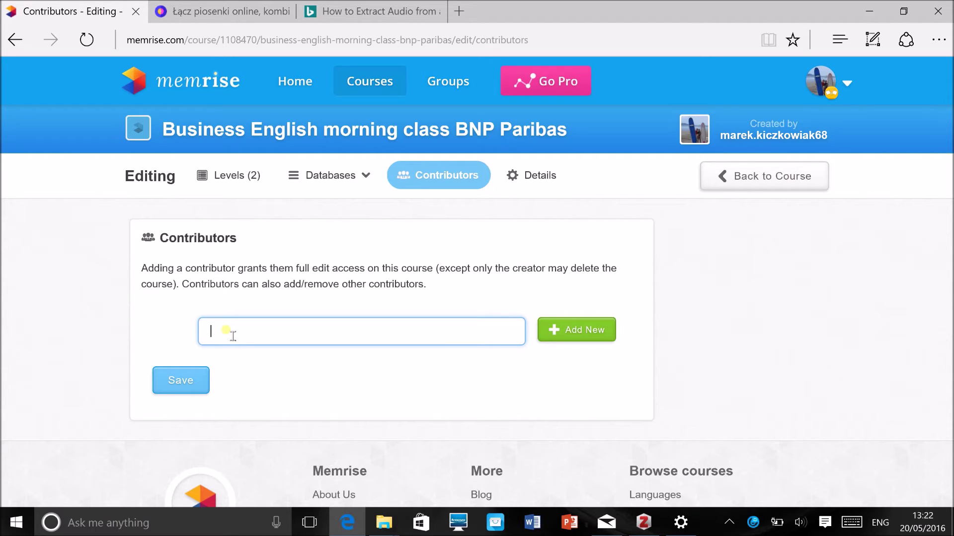
Leave contributors unchanged and move to the course Details settings
click(555, 176)
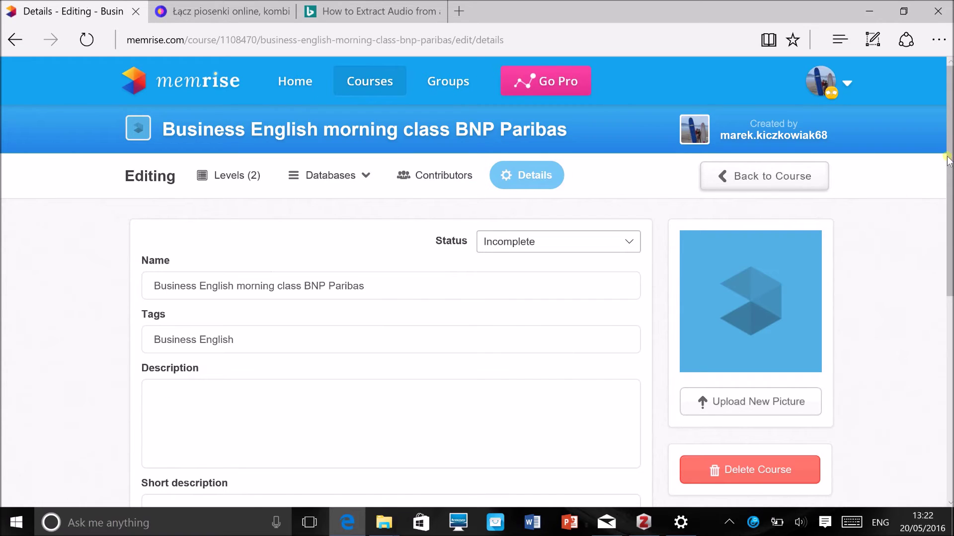
Leave the new course's status as Incomplete and return to the Memrise home dashboard
scroll(948, 164, down, 2)
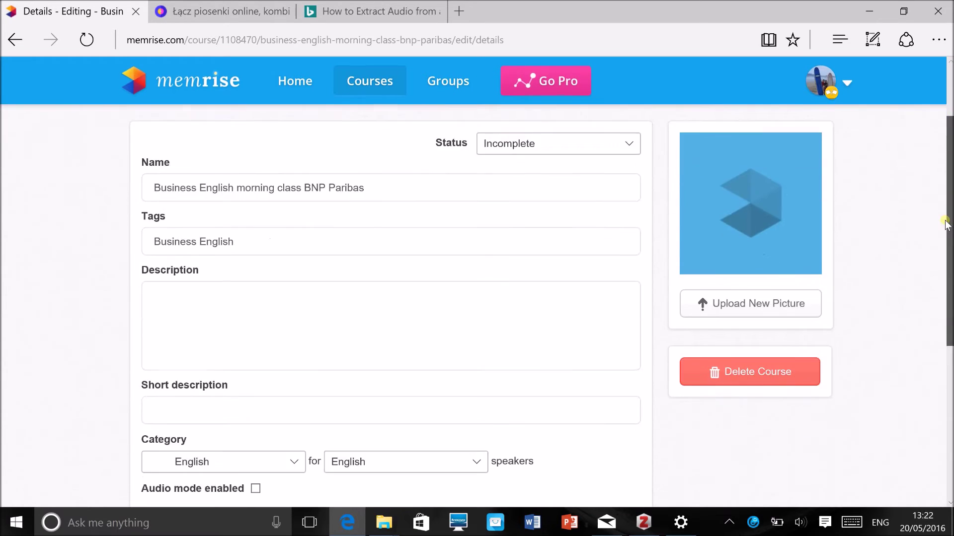
scroll(945, 225, down, 2)
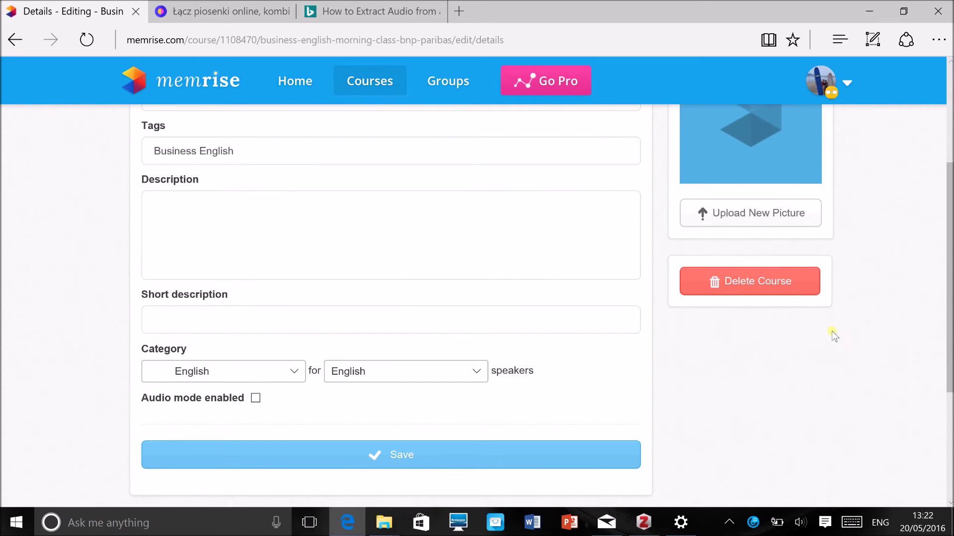
scroll(941, 294, up, 4)
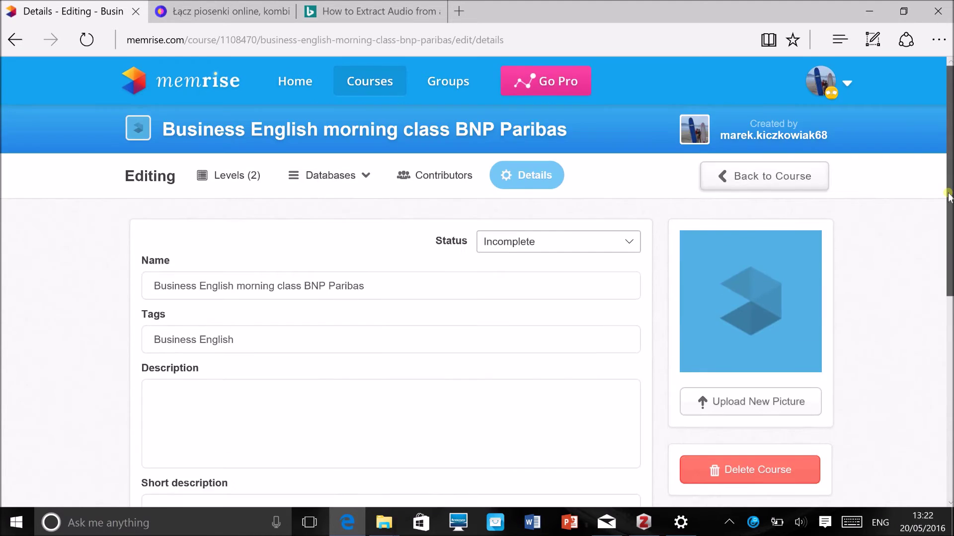
click(512, 247)
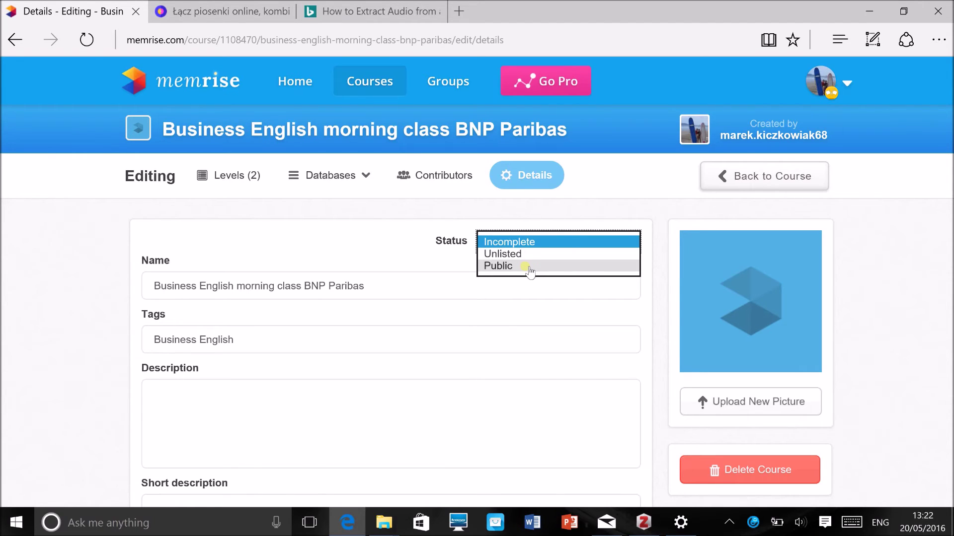
click(609, 194)
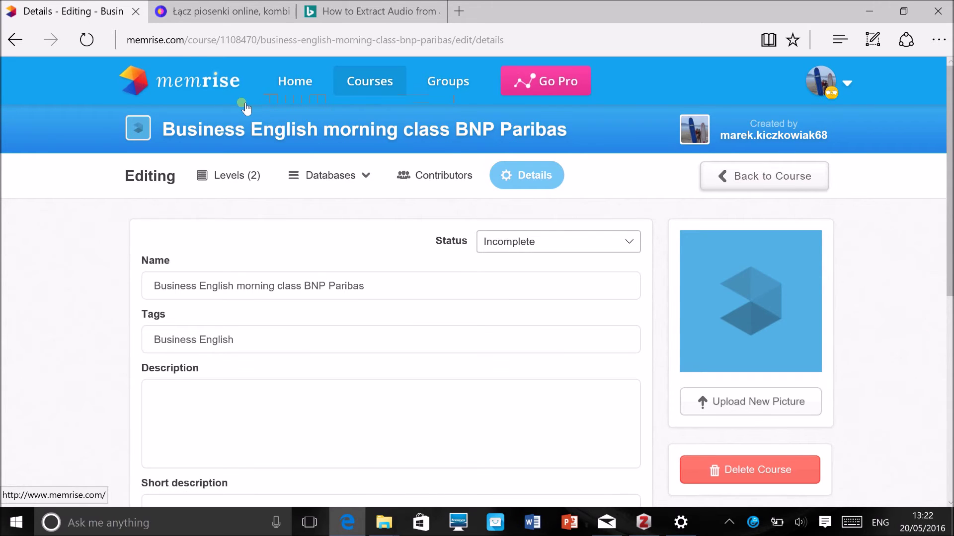
click(175, 81)
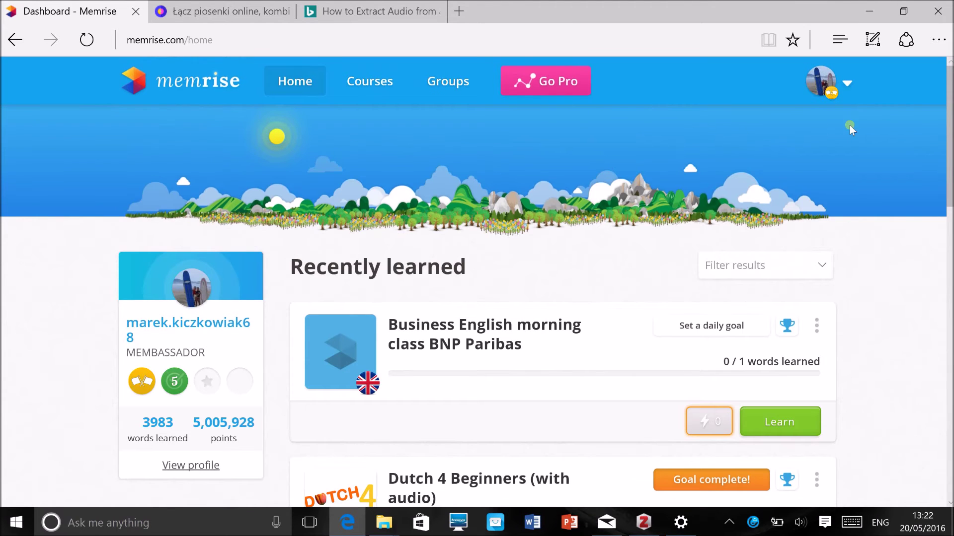
Open the English for Academic Purposes course from the dashboard
drag(950, 72, 950, 202)
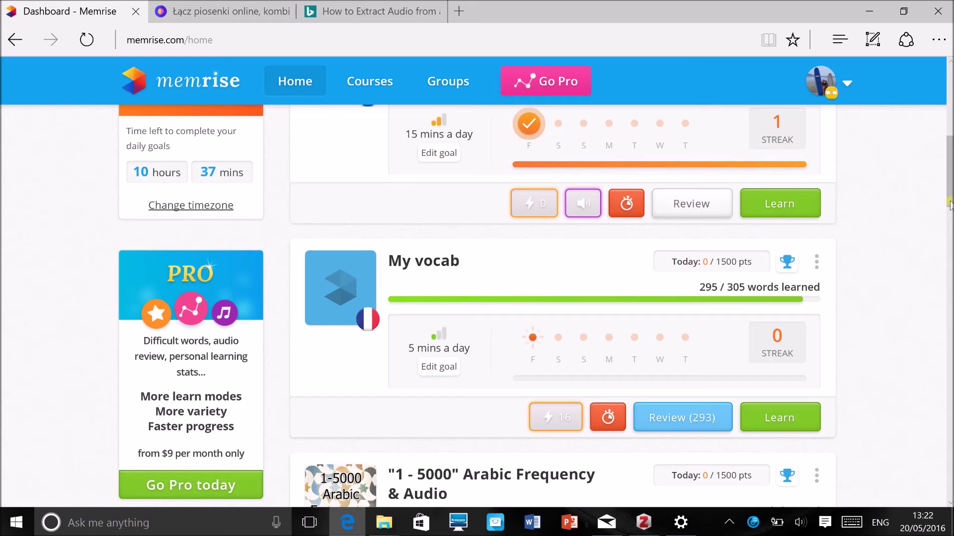
scroll(949, 204, down, 5)
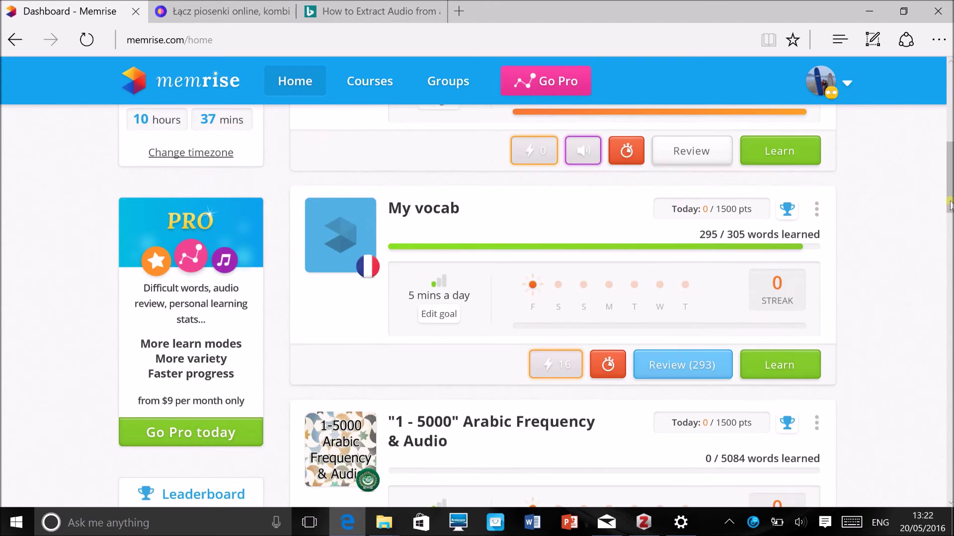
scroll(949, 203, down, 15)
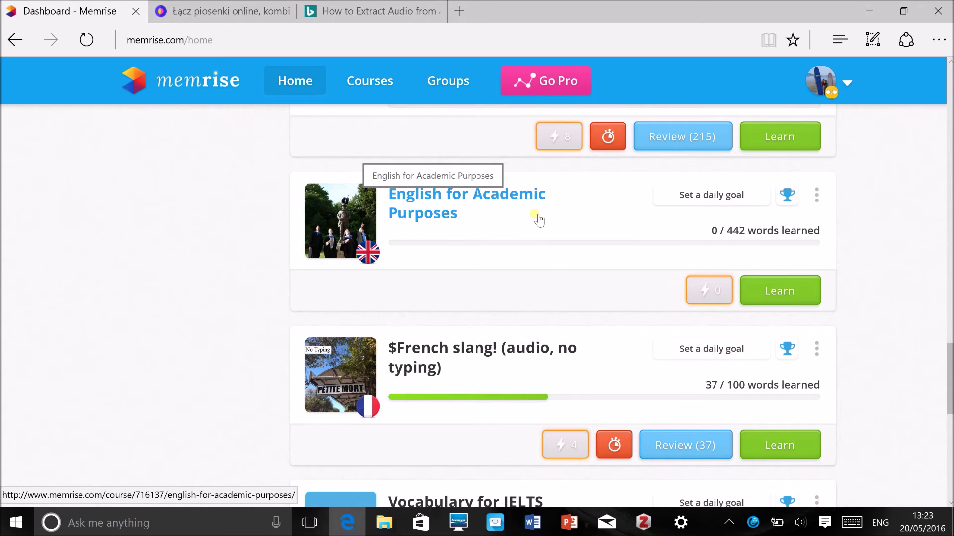
click(434, 201)
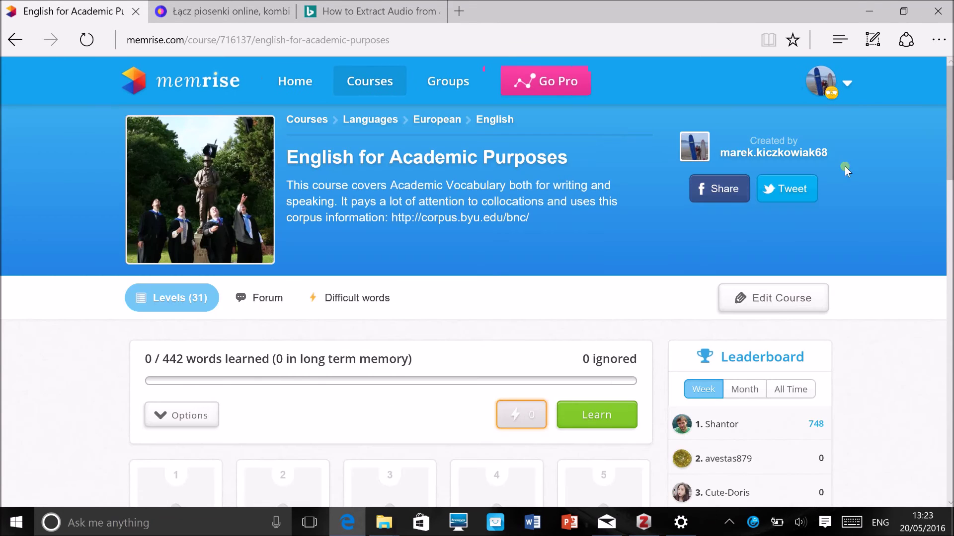
Open Level 3, 'Linking words: cause and effect', from the course's level cards
drag(949, 134, 920, 263)
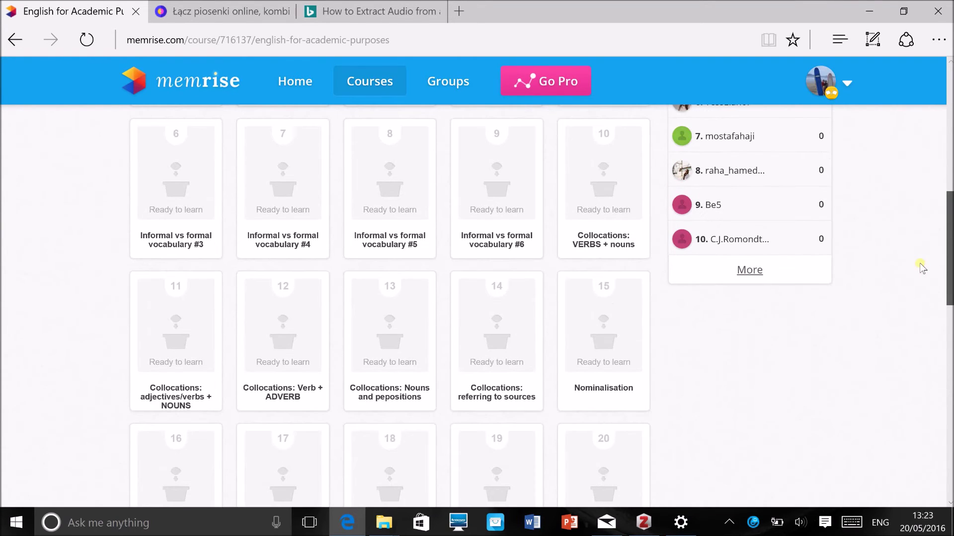
scroll(920, 264, up, 10)
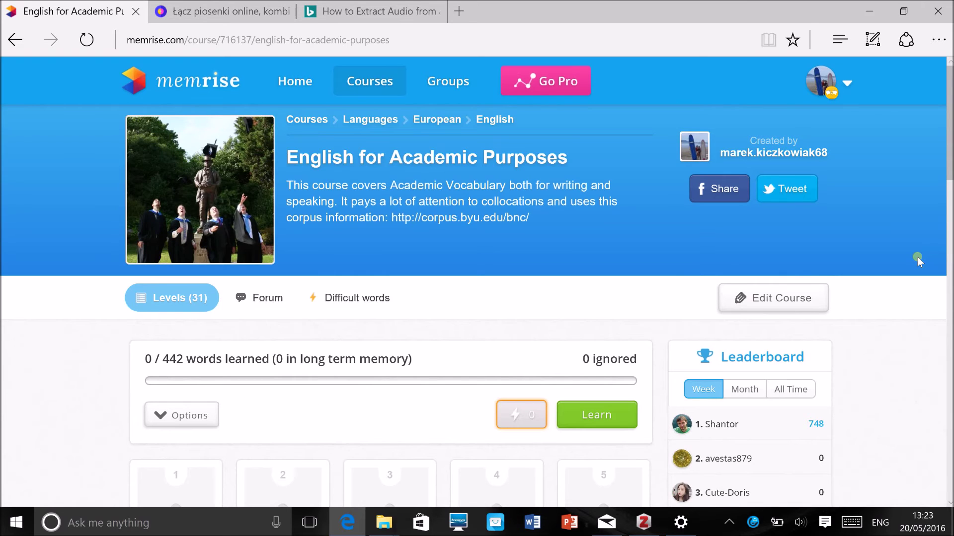
scroll(917, 257, down, 8)
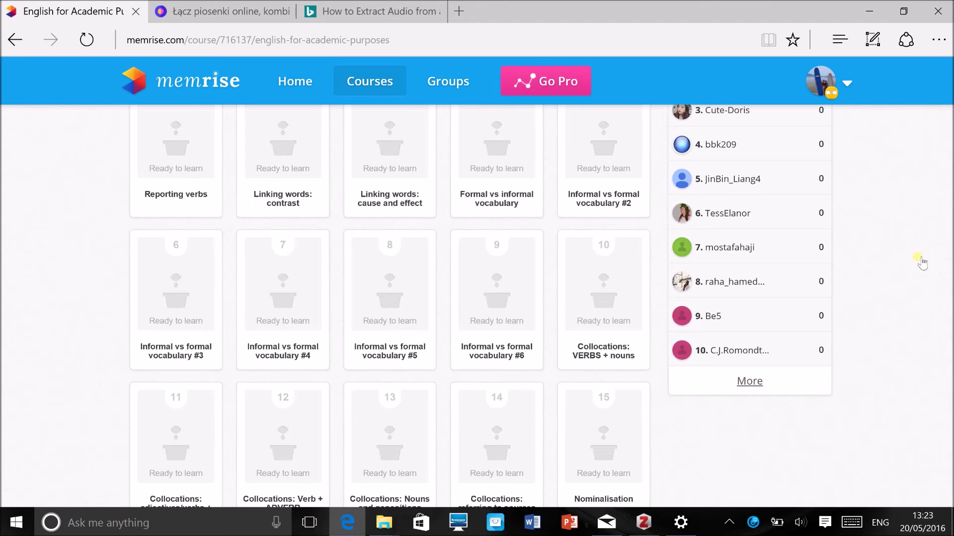
click(390, 198)
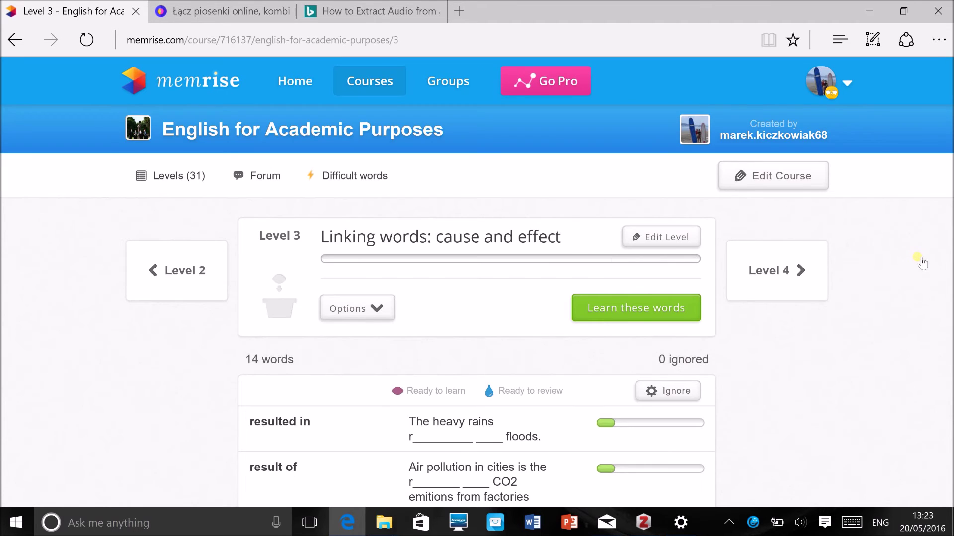
Browse the 14 words of Level 3, then return to the course page
scroll(918, 259, down, 5)
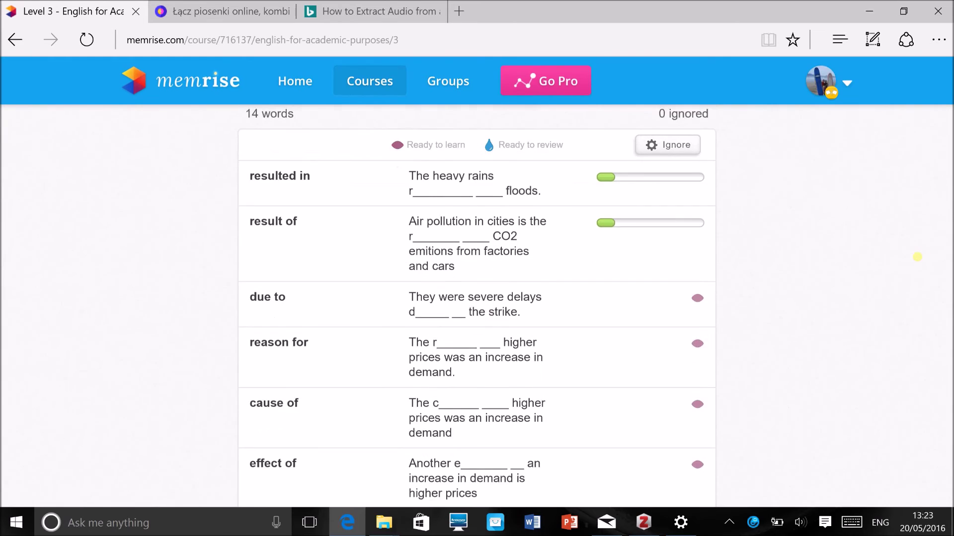
scroll(917, 257, down, 4)
scroll(917, 257, up, 8)
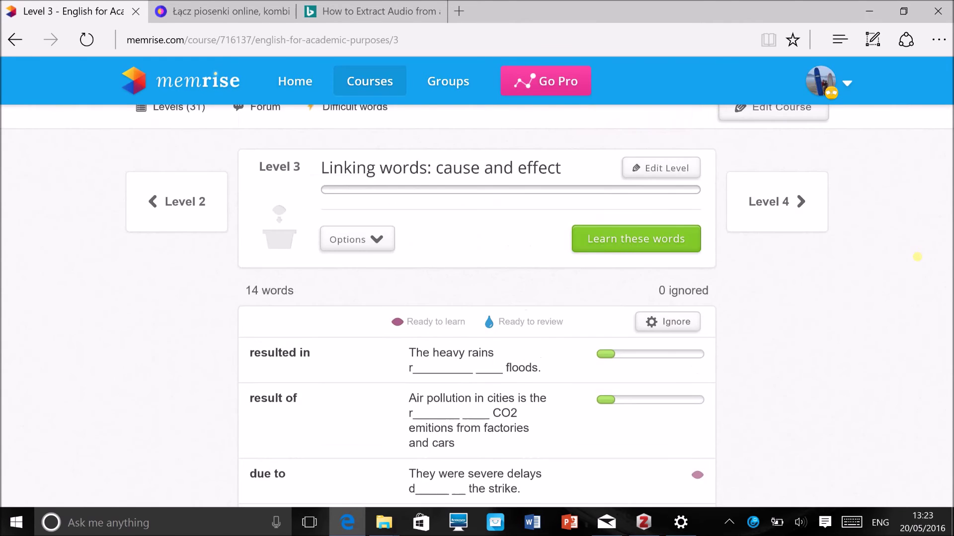
scroll(917, 257, up, 2)
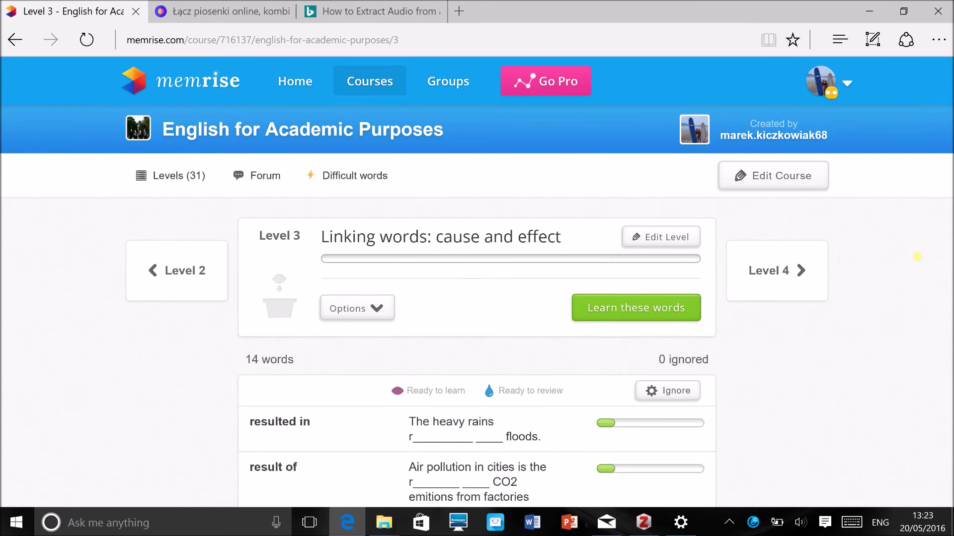
key(alt+Left)
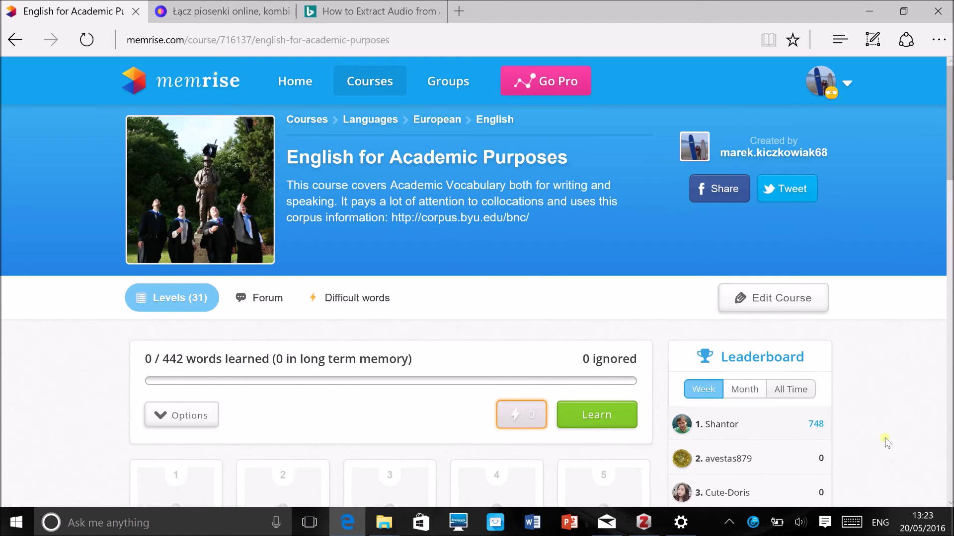
Browse the words of Level 12, 'Collocations: Verb + ADVERB', then return to the course overview
drag(950, 169, 936, 350)
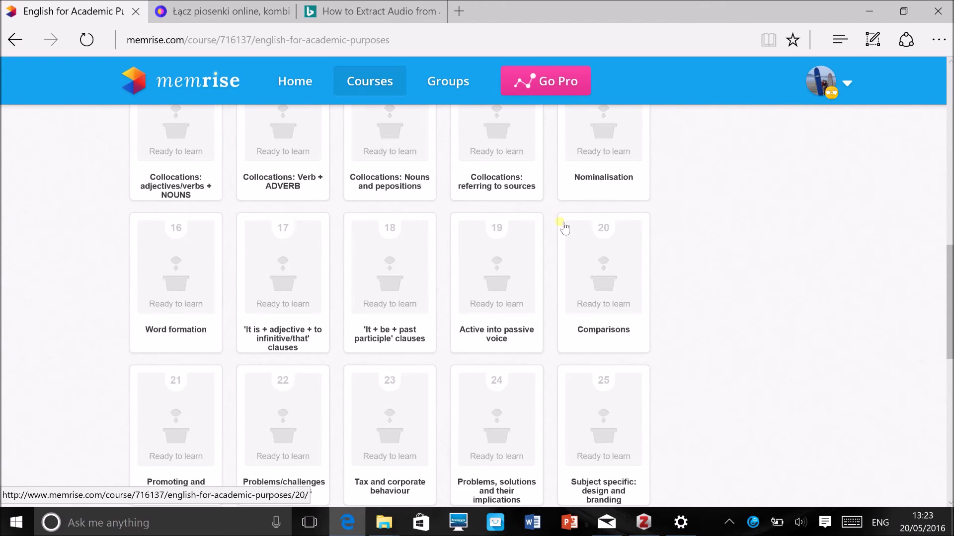
click(298, 188)
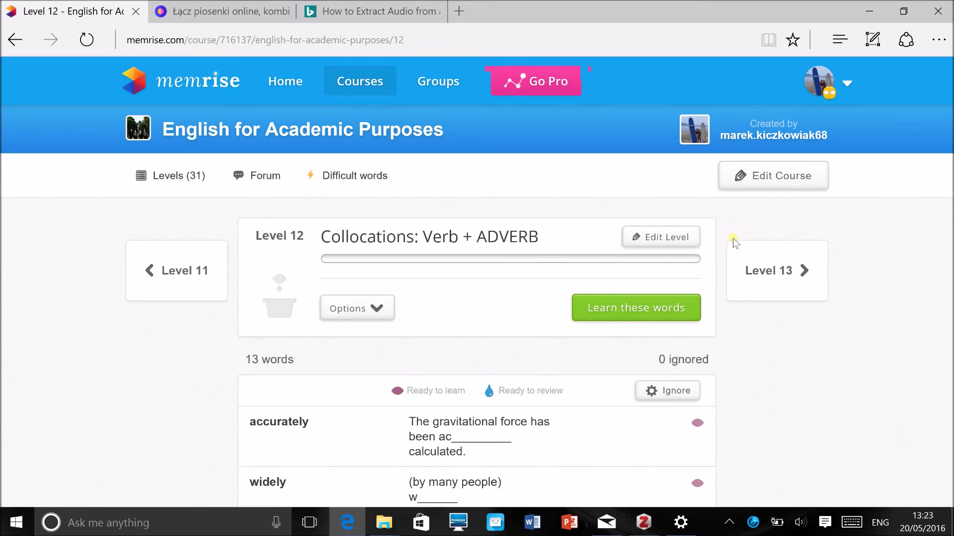
drag(950, 130, 949, 195)
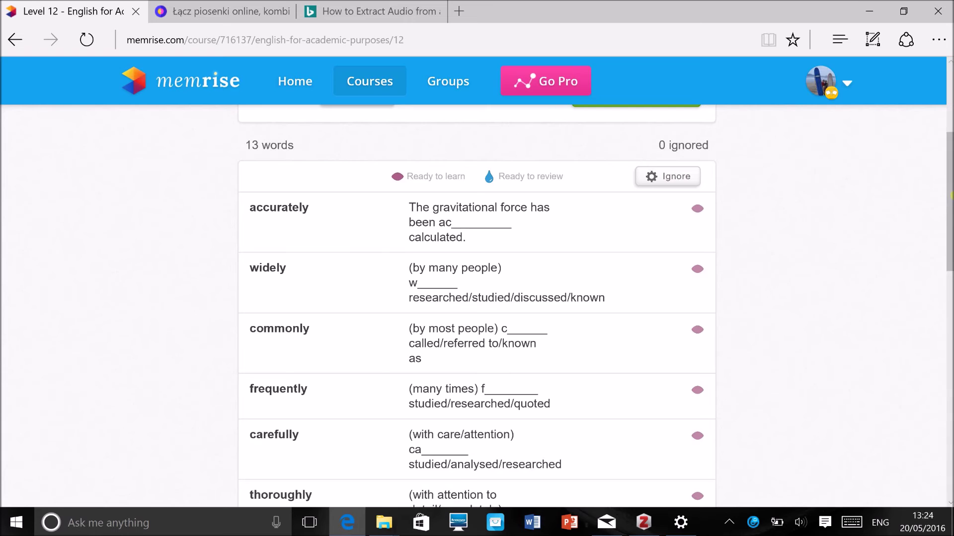
scroll(859, 138, up, 5)
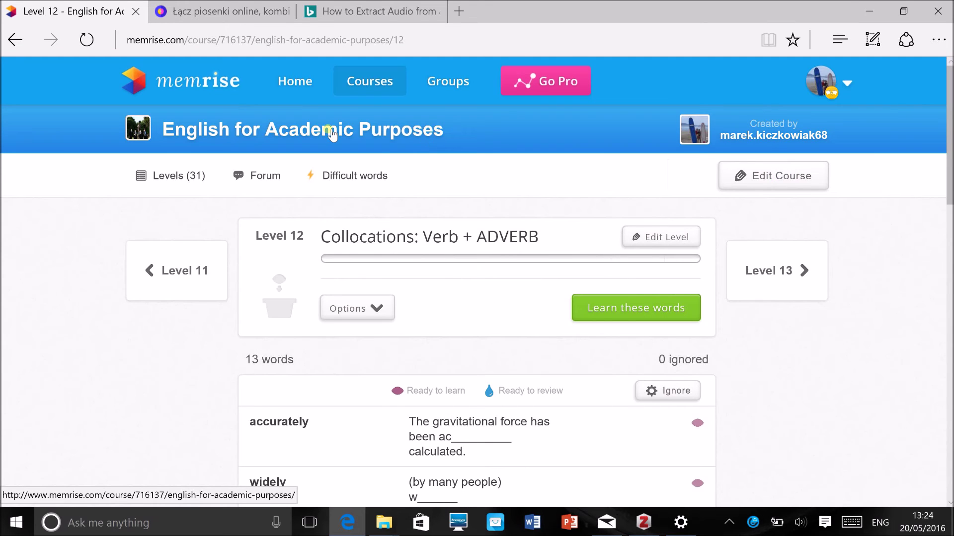
click(422, 132)
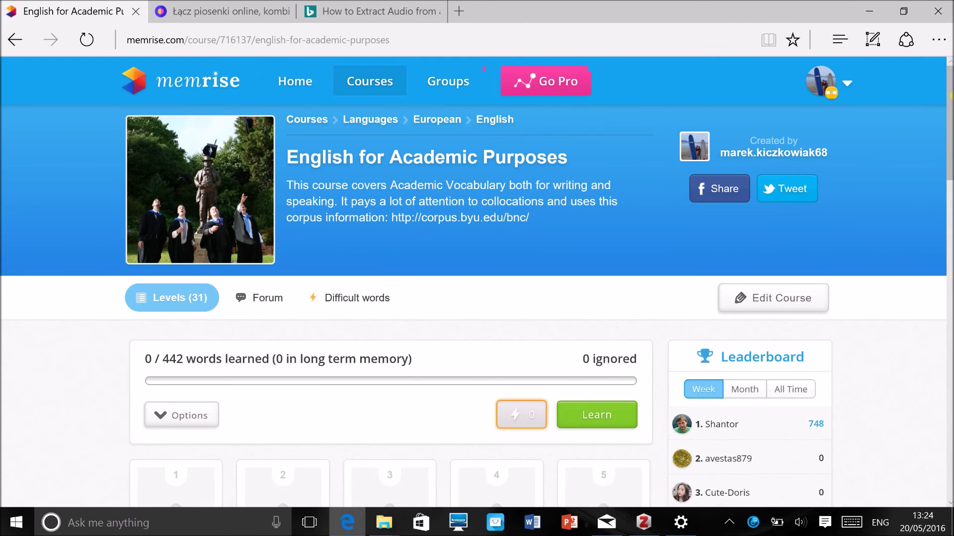
Scroll through the English for Academic Purposes level cards, all marked Ready to learn
scroll(521, 161, down, 3)
scroll(482, 302, down, 3)
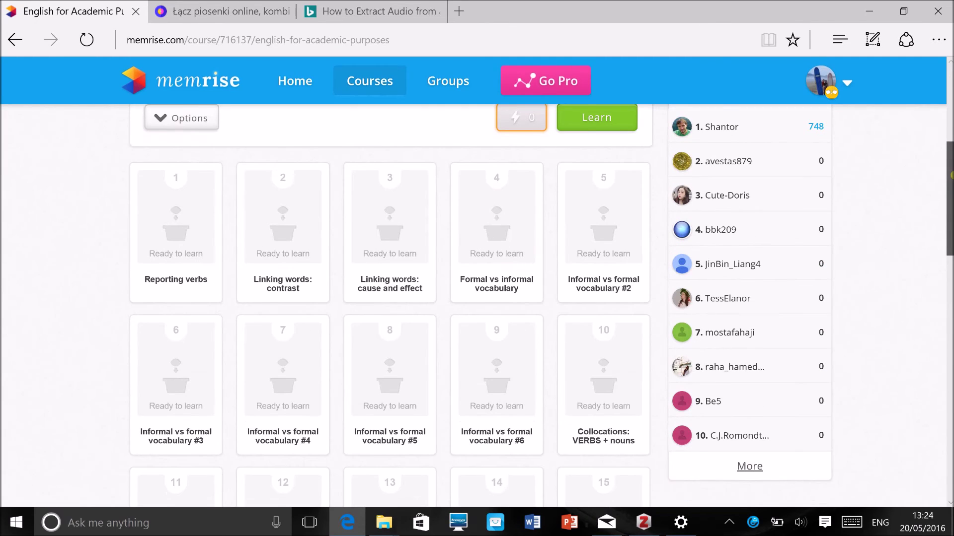
scroll(950, 175, up, 2)
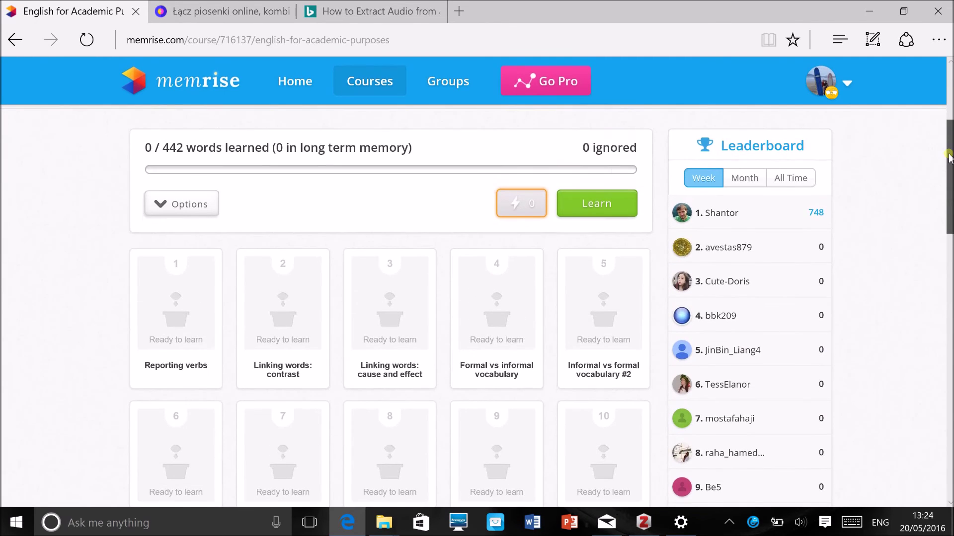
scroll(949, 197, down, 2)
scroll(949, 196, down, 6)
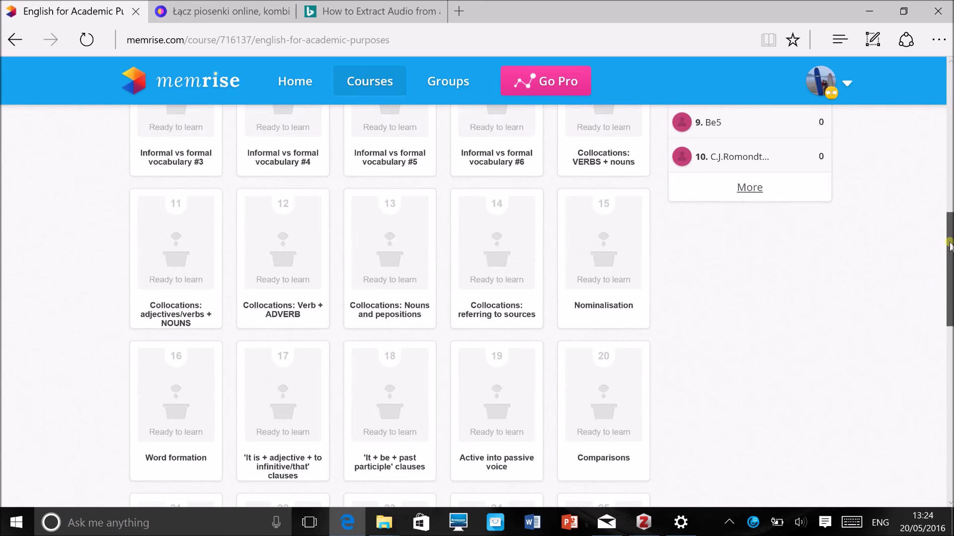
scroll(950, 226, up, 2)
scroll(949, 226, up, 6)
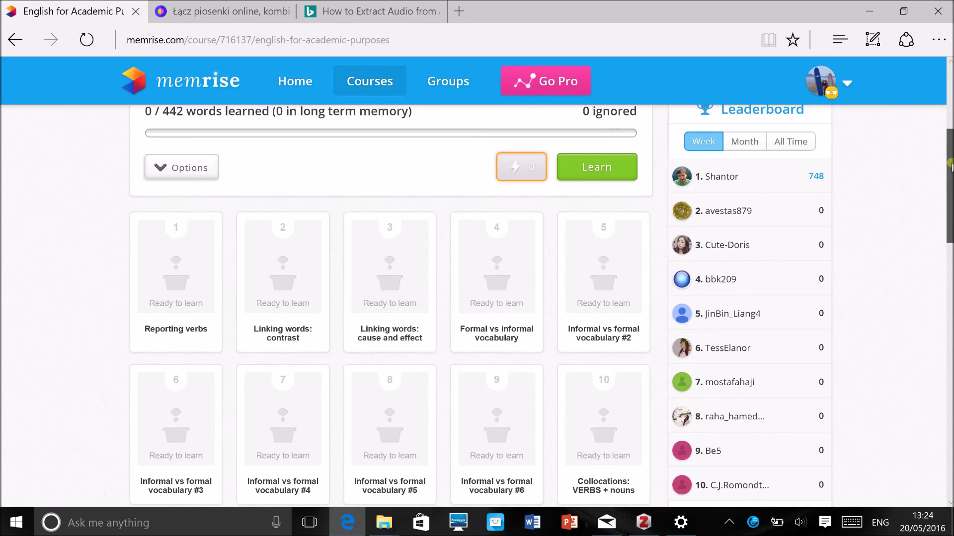
scroll(949, 166, down, 1)
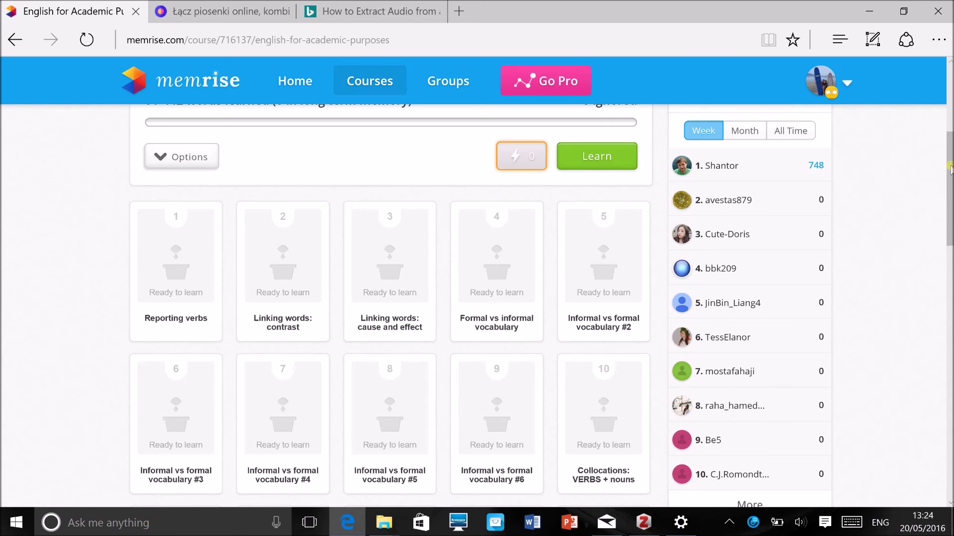
drag(949, 168, 949, 213)
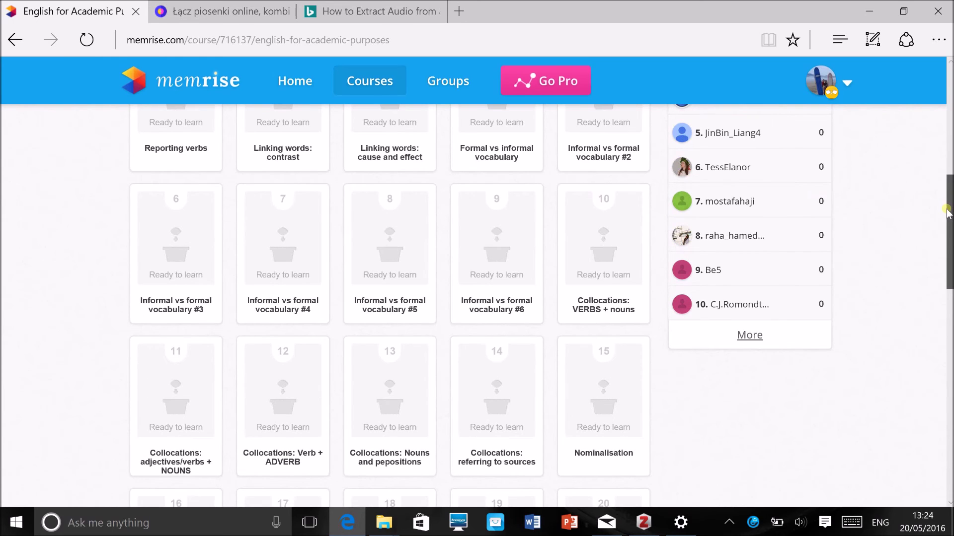
scroll(948, 213, down, 5)
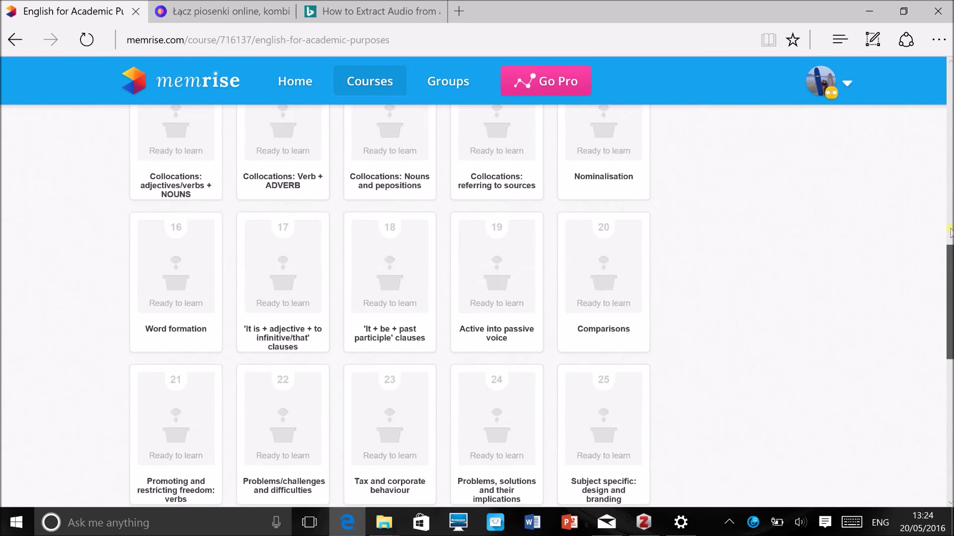
scroll(948, 231, up, 8)
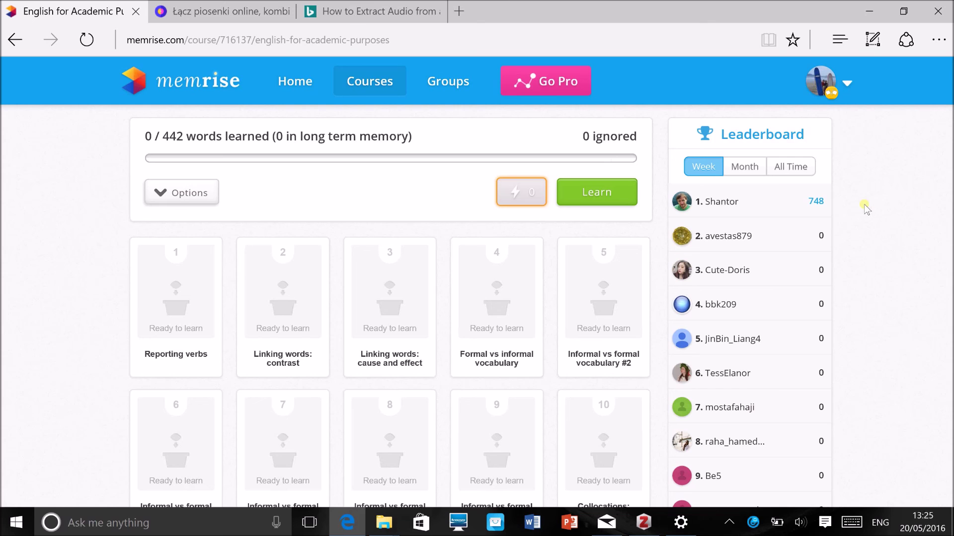
drag(949, 184, 948, 113)
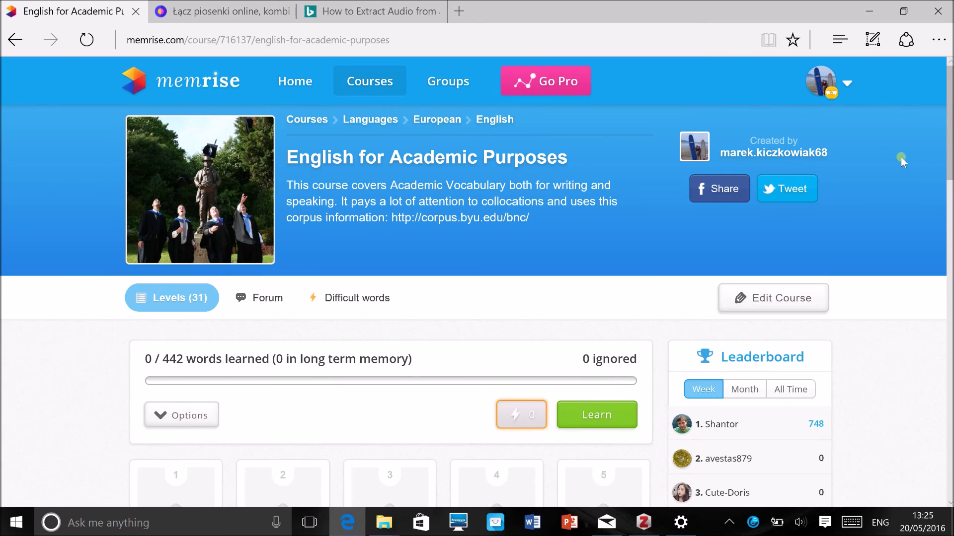